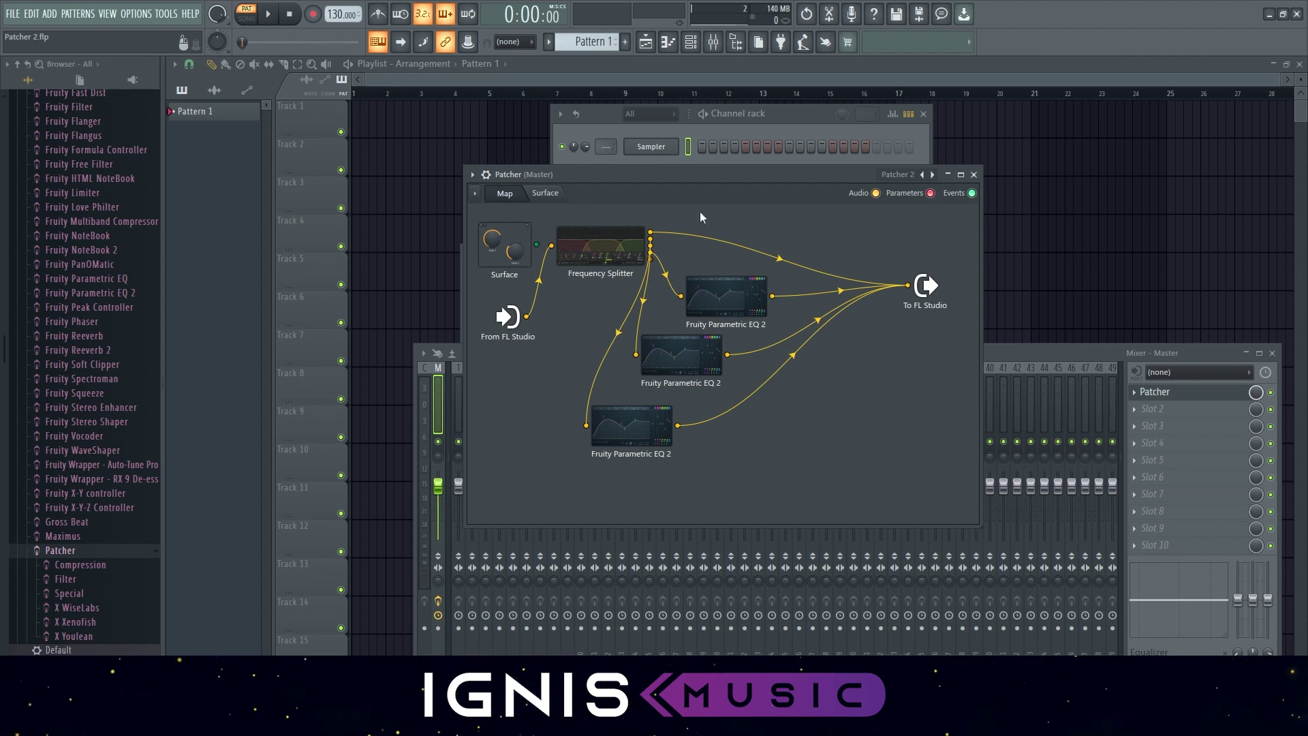
- Switch Patcher to its Surface view and examine the control types available for adding
click(545, 193)
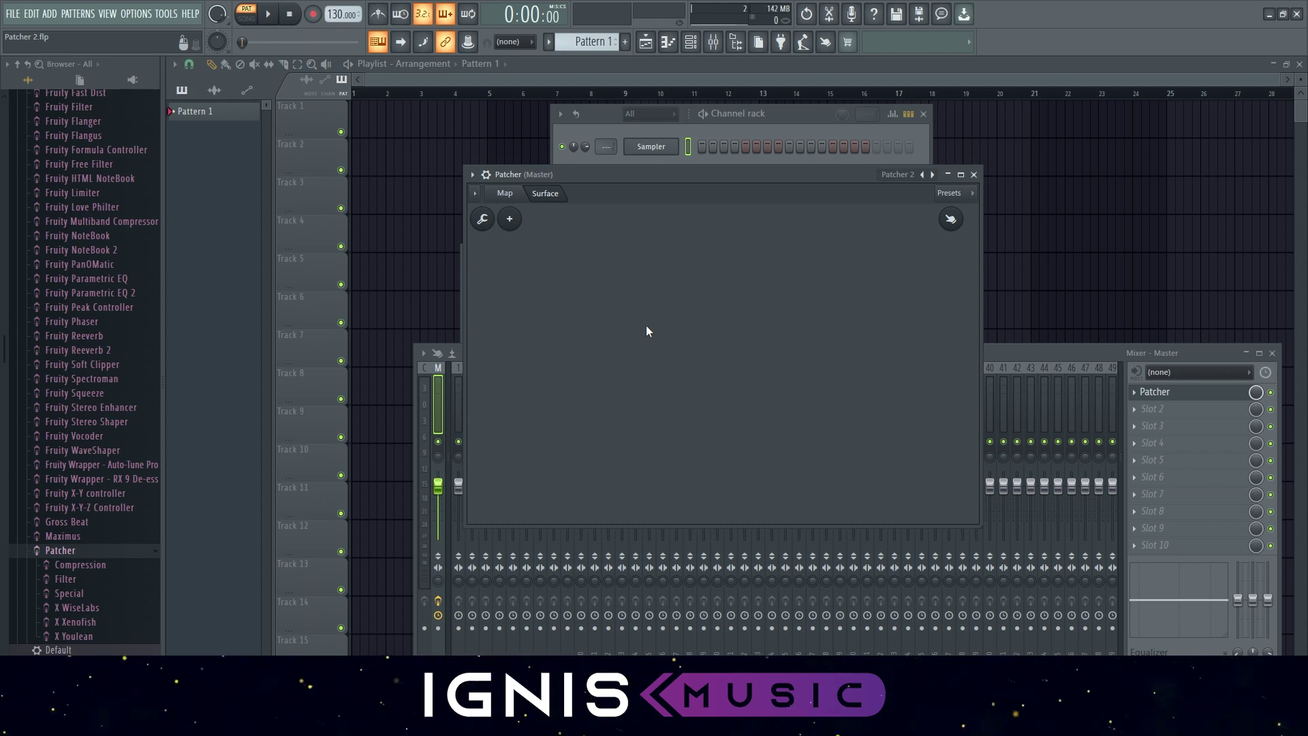
click(509, 220)
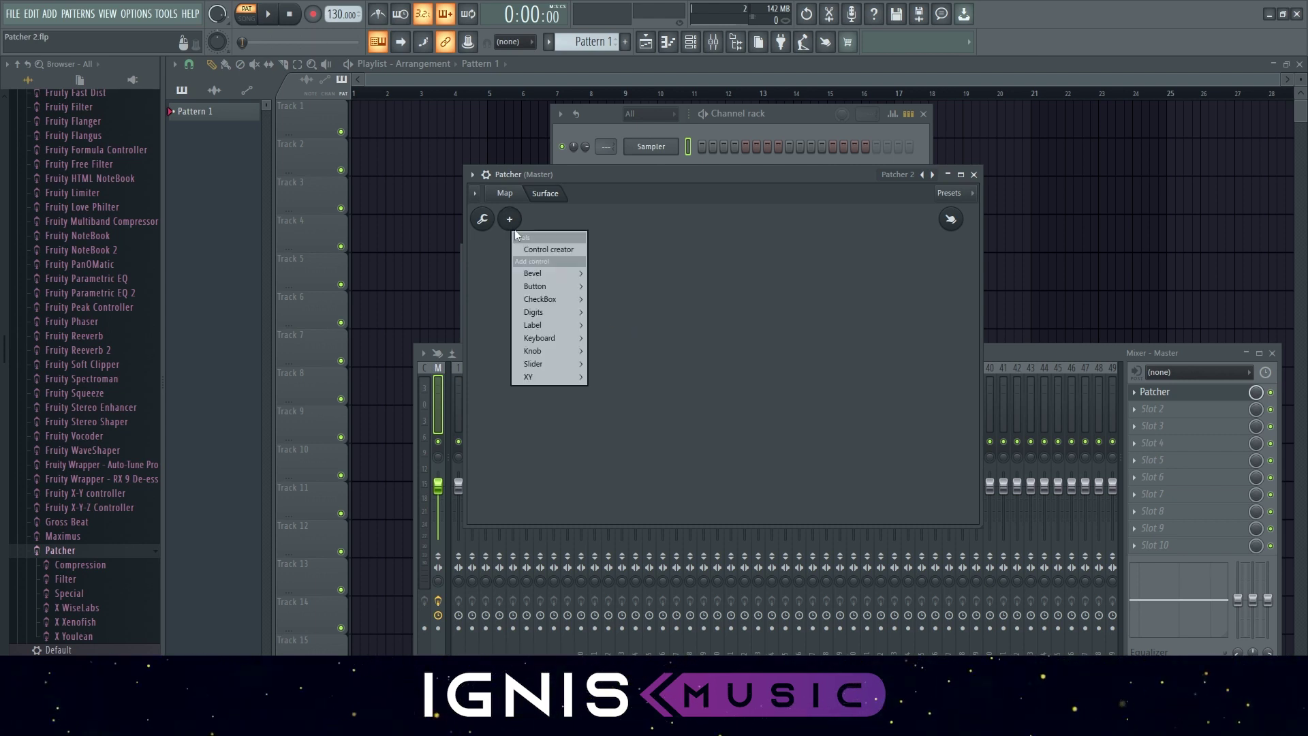
mouse_move(563, 273)
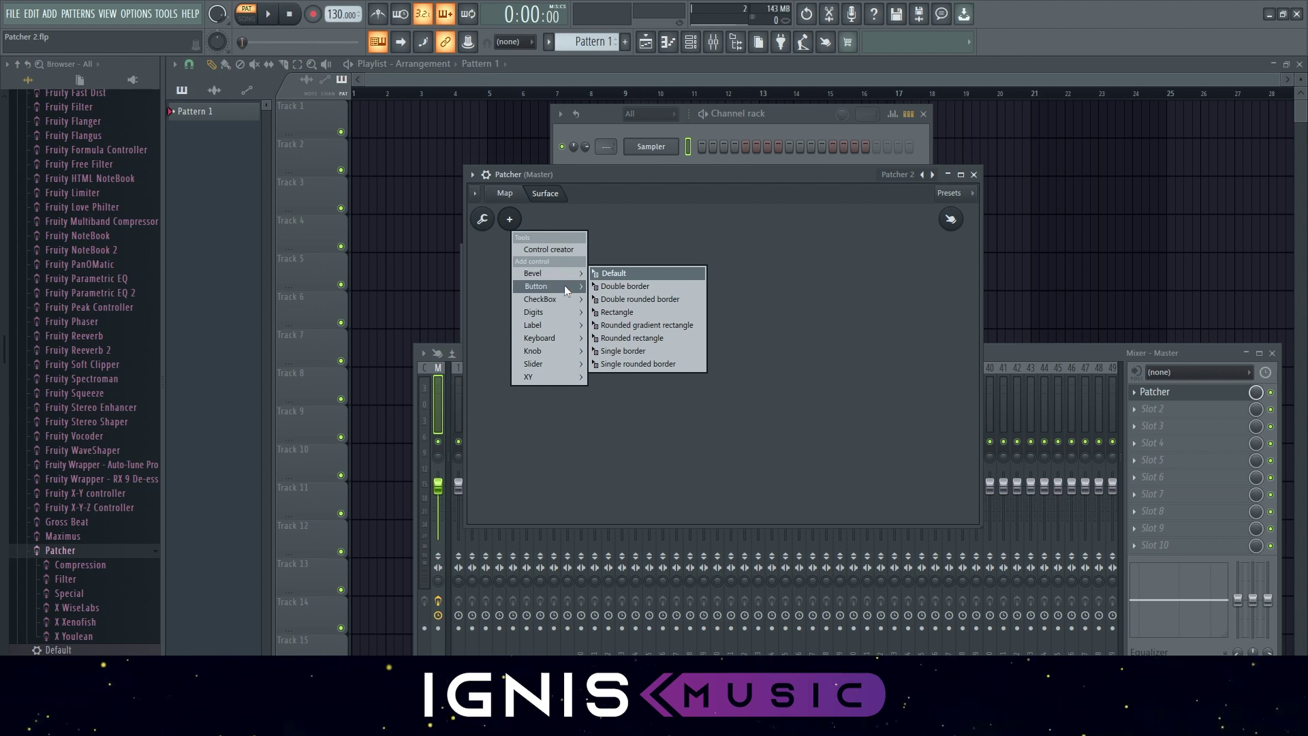
mouse_move(564, 298)
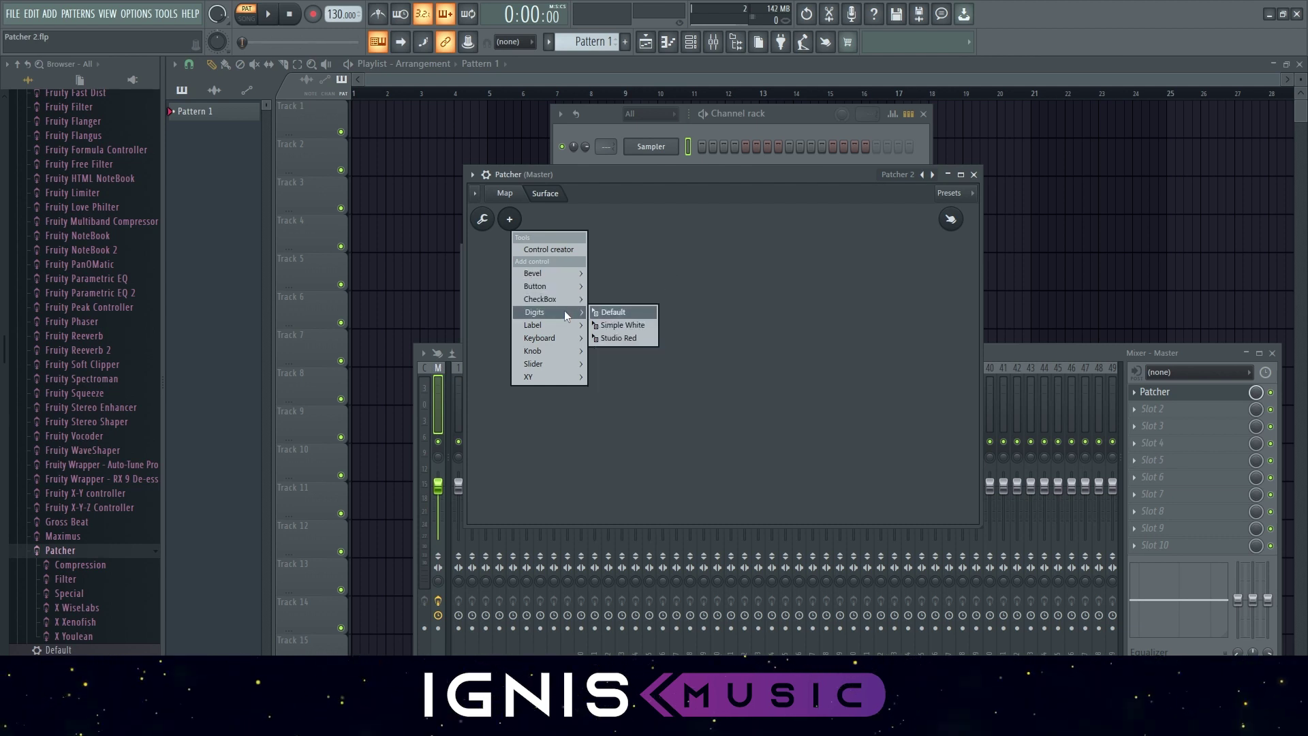
click(636, 307)
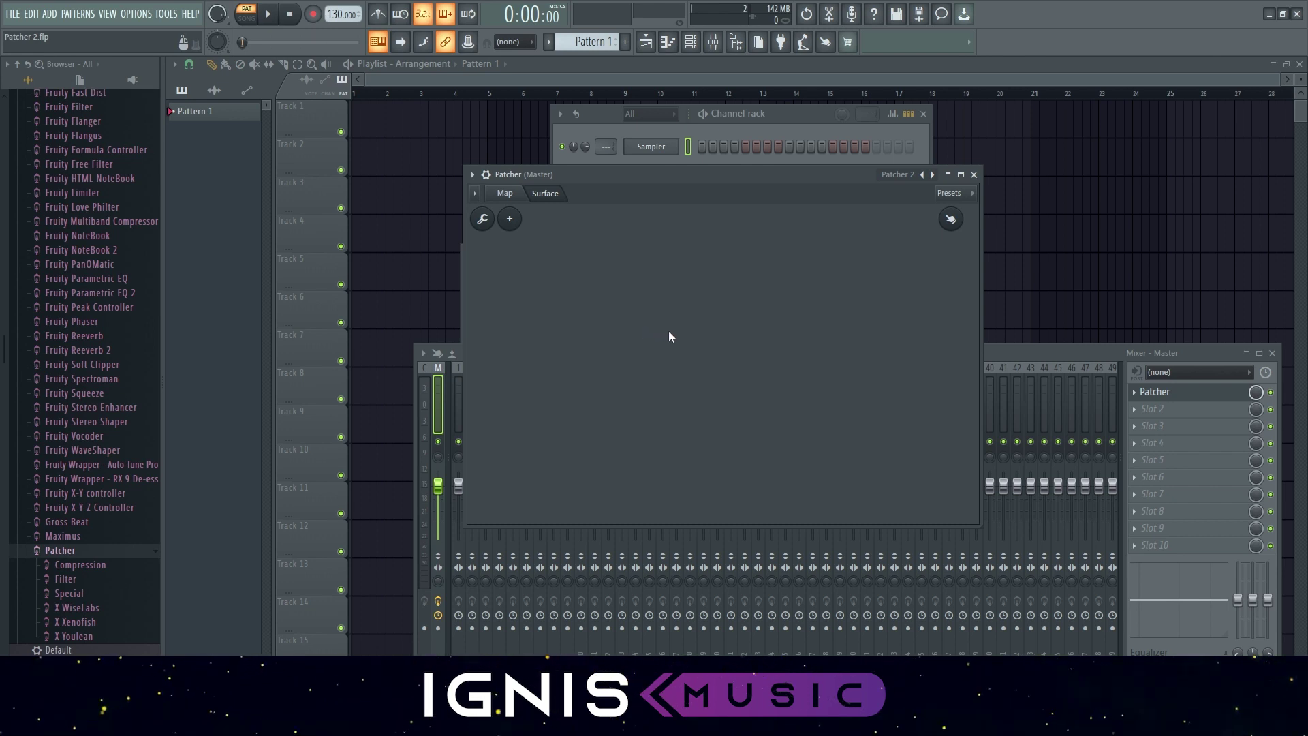
- Hide the surface's editing buttons and show them again
click(952, 220)
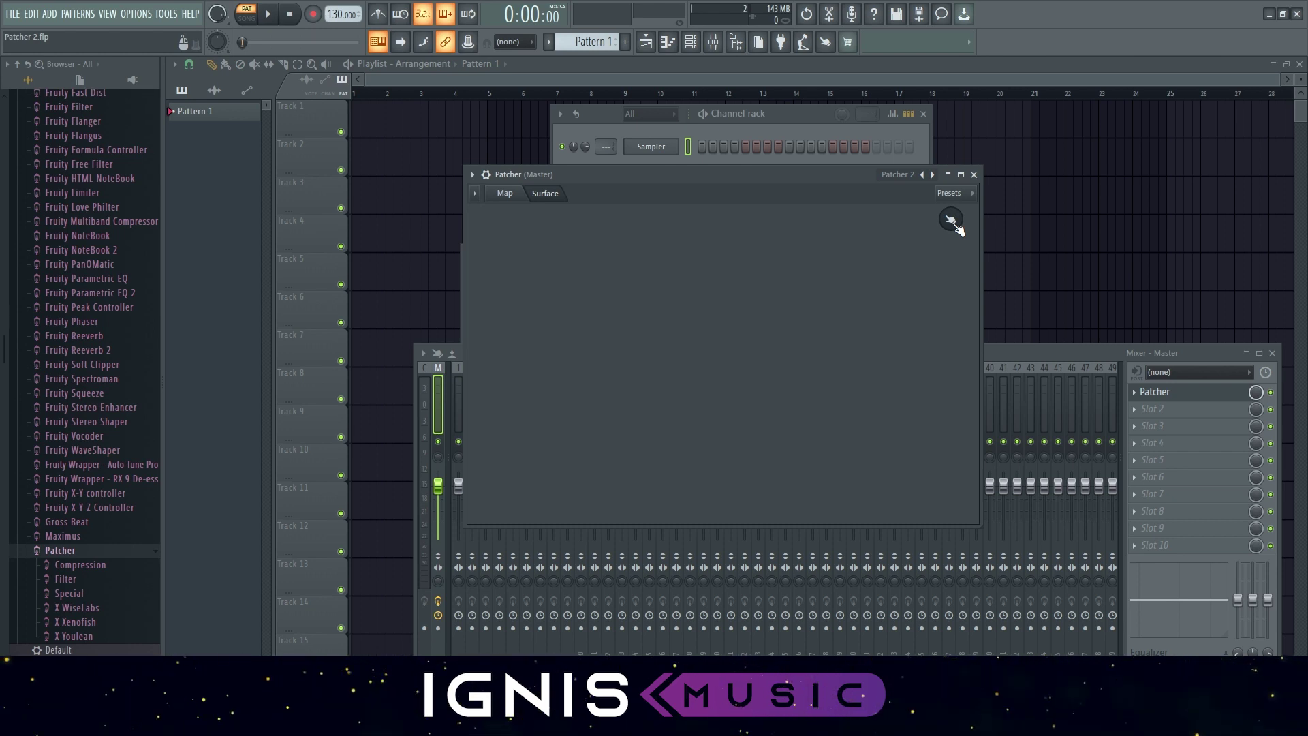
click(954, 224)
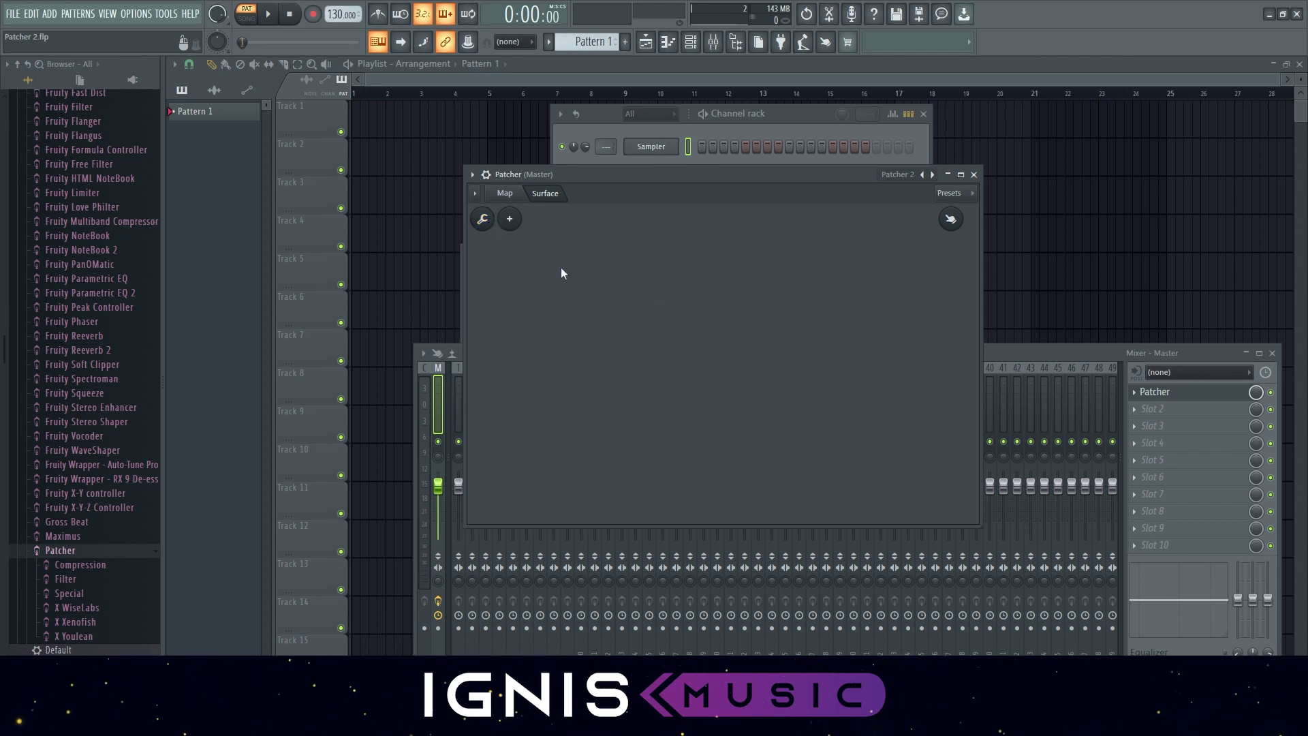
- Add a Default label to the surface and place it near the upper centre
right_click(644, 287)
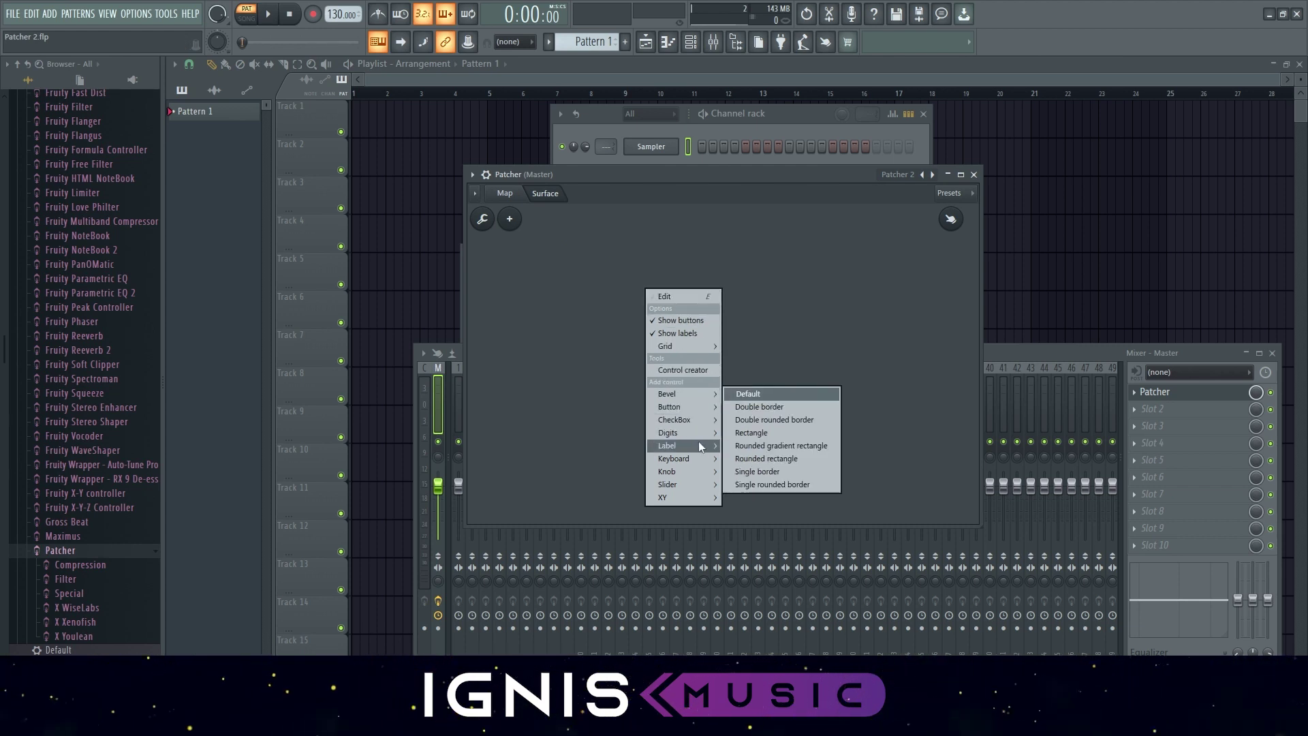
mouse_move(699, 446)
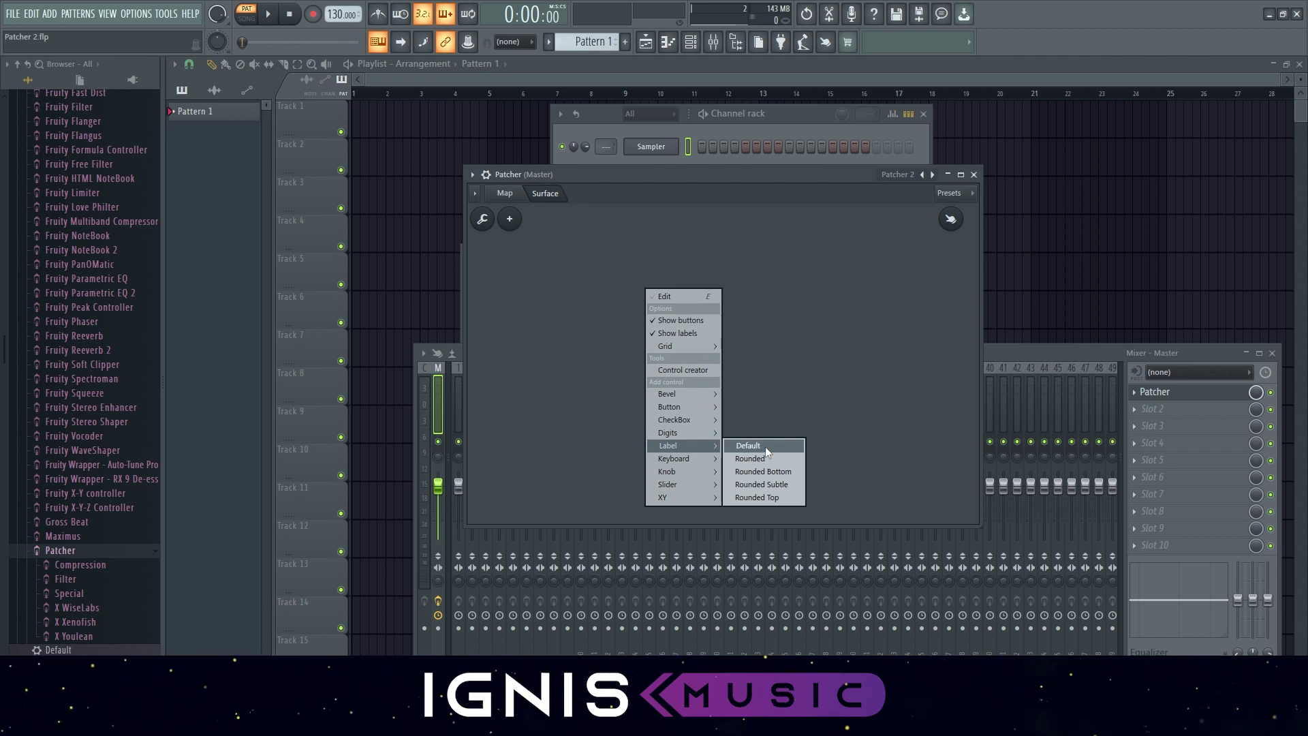
click(766, 447)
drag(656, 292, 699, 266)
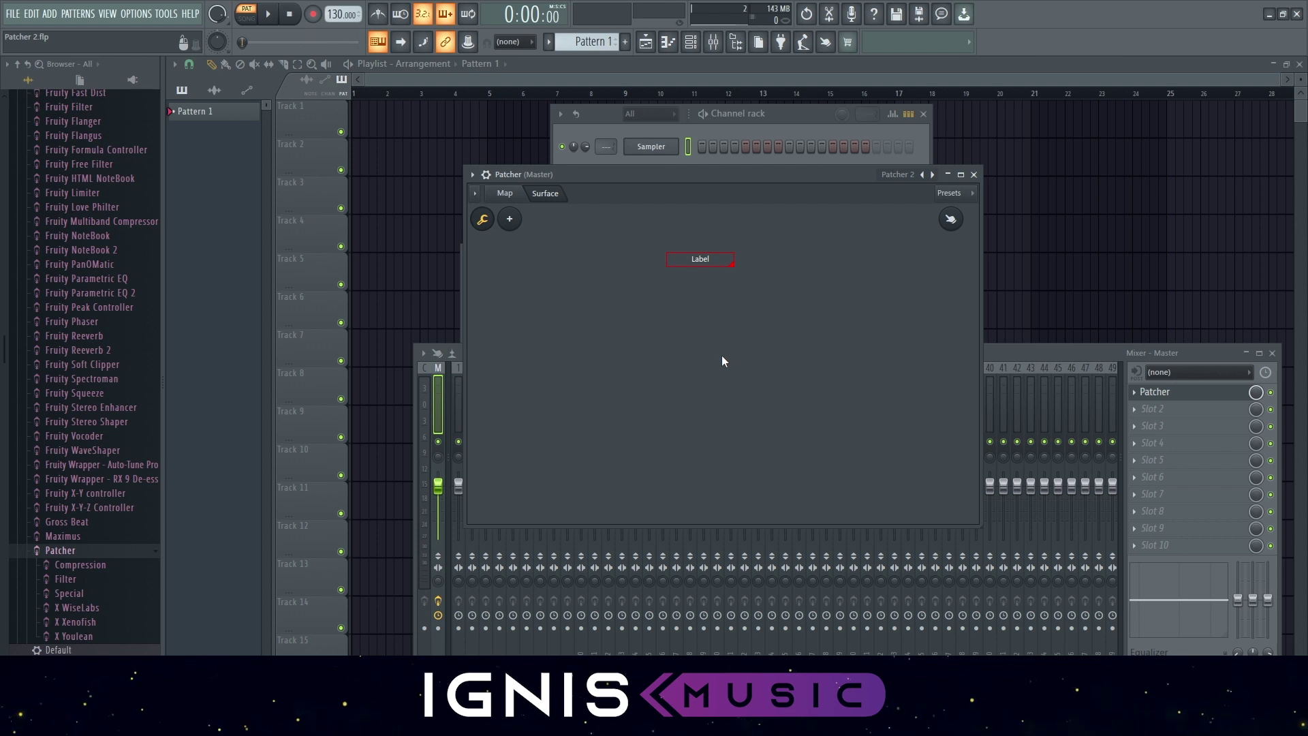
- Rename the label on the surface to "IGNISMUSIC preset"
right_click(700, 258)
click(727, 266)
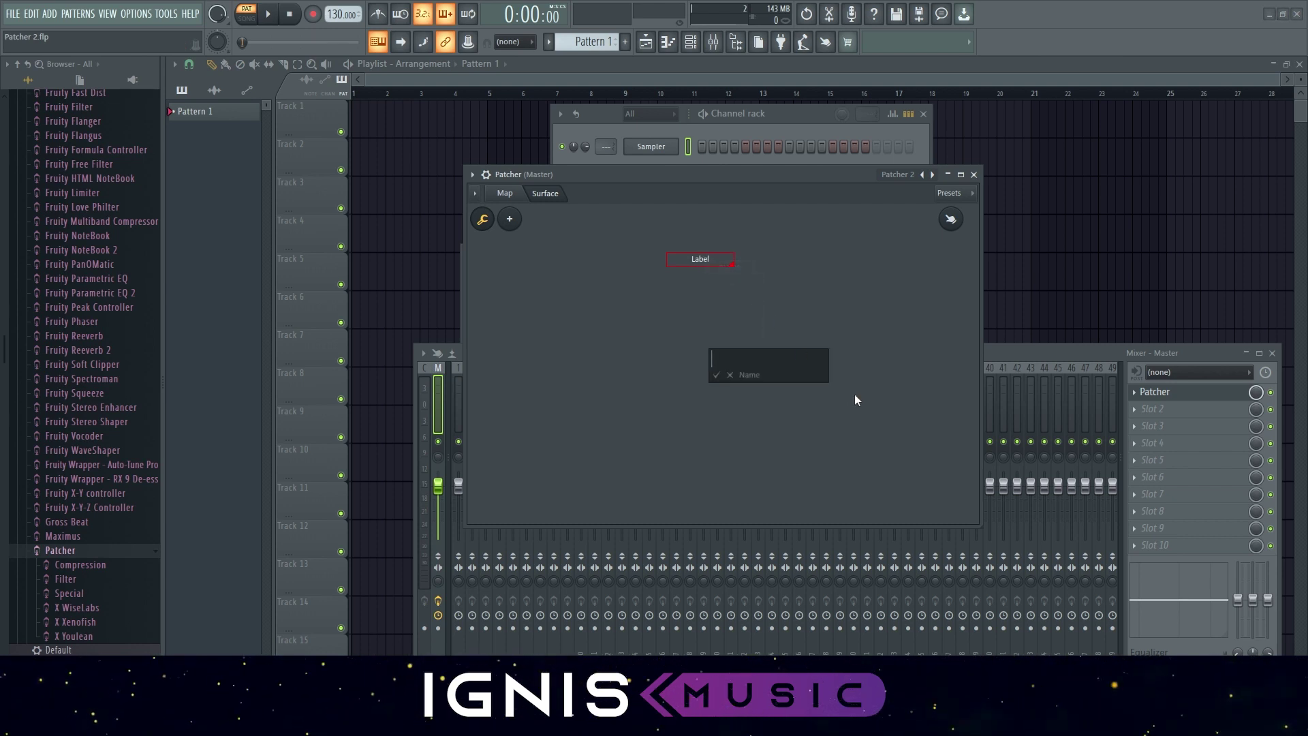
text(IGNISMUSIC preset)
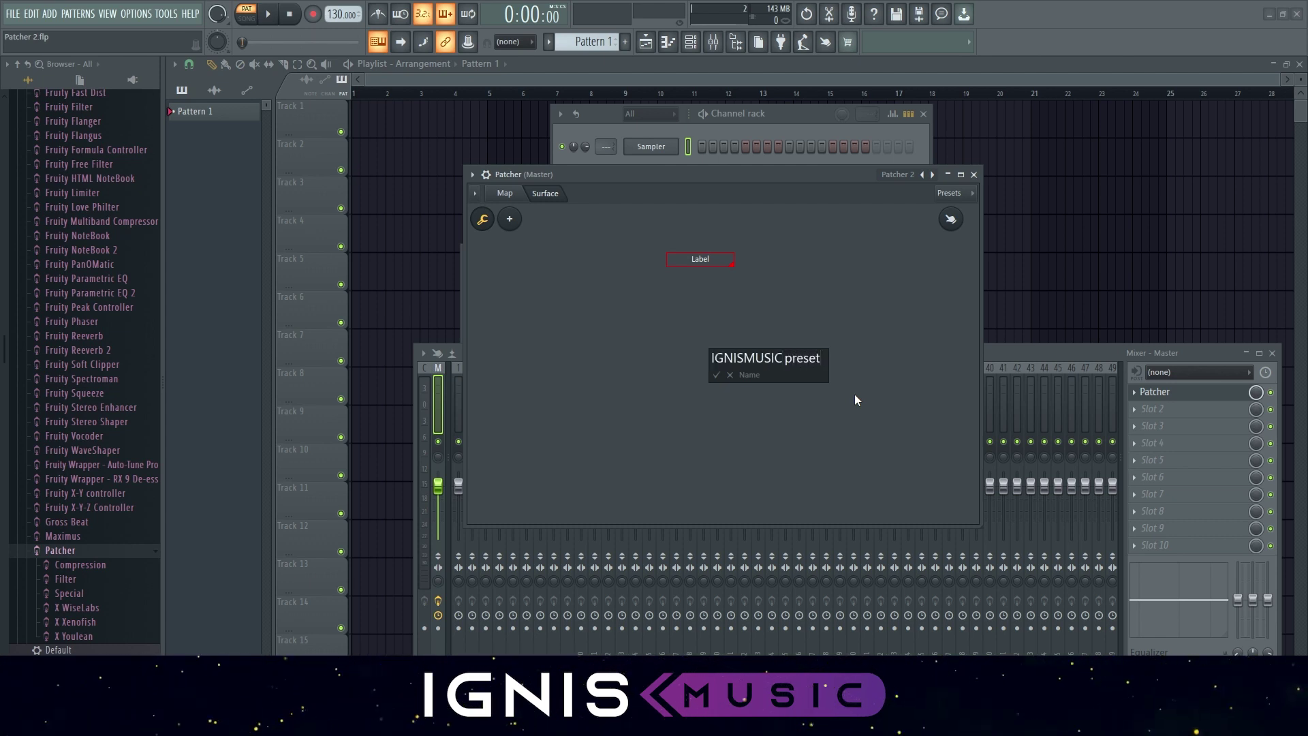
key(Return)
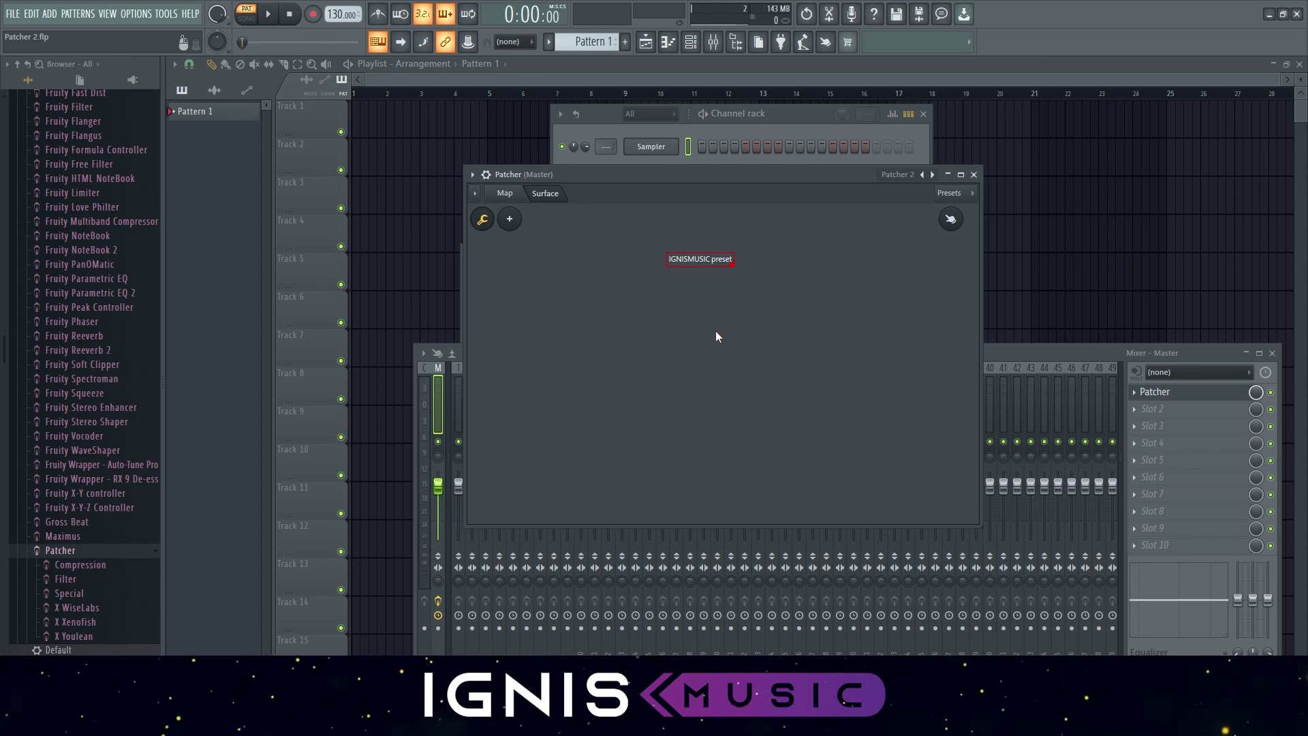
right_click(701, 265)
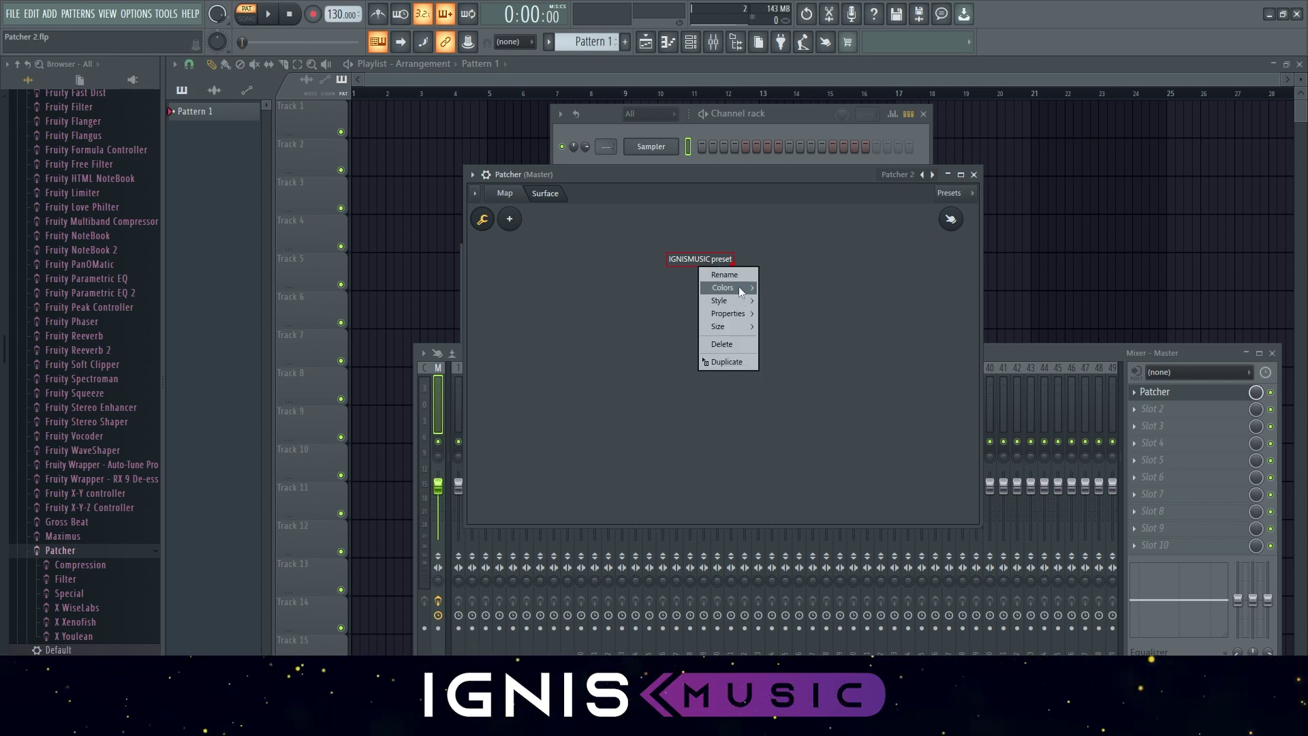
mouse_move(741, 314)
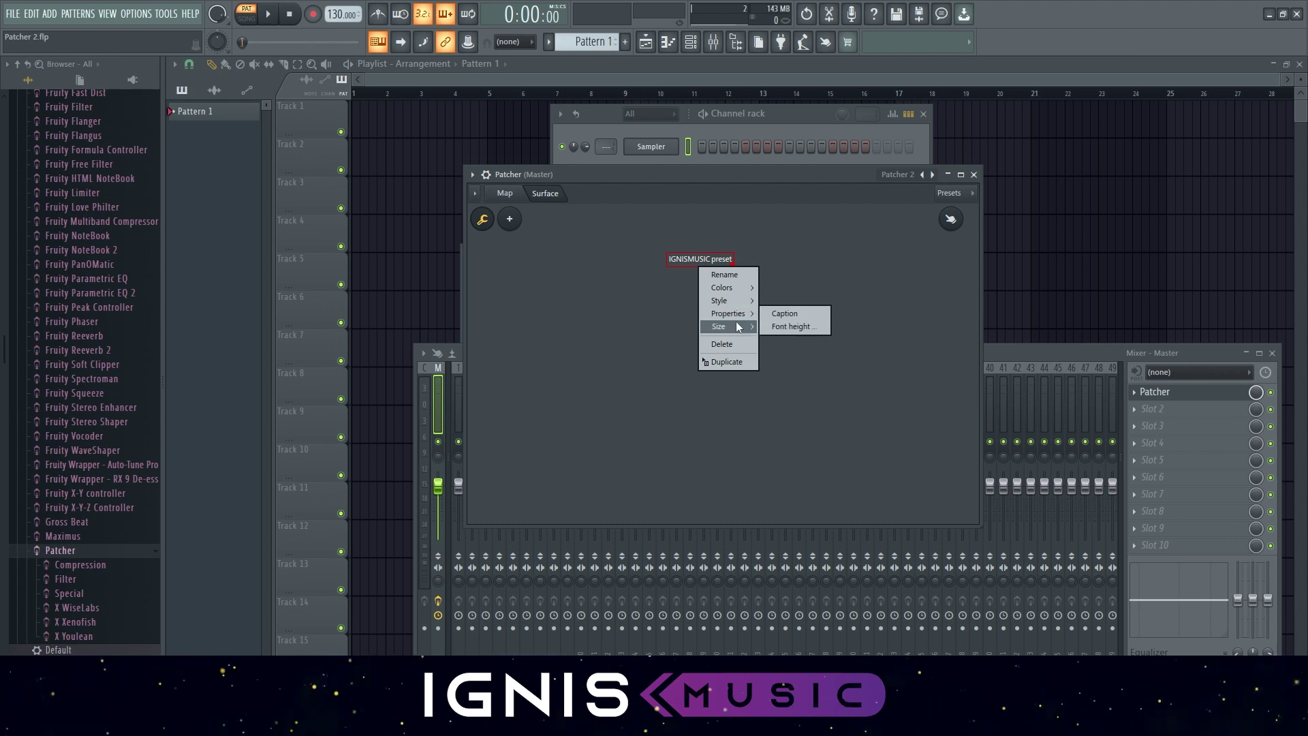
click(696, 323)
right_click(696, 356)
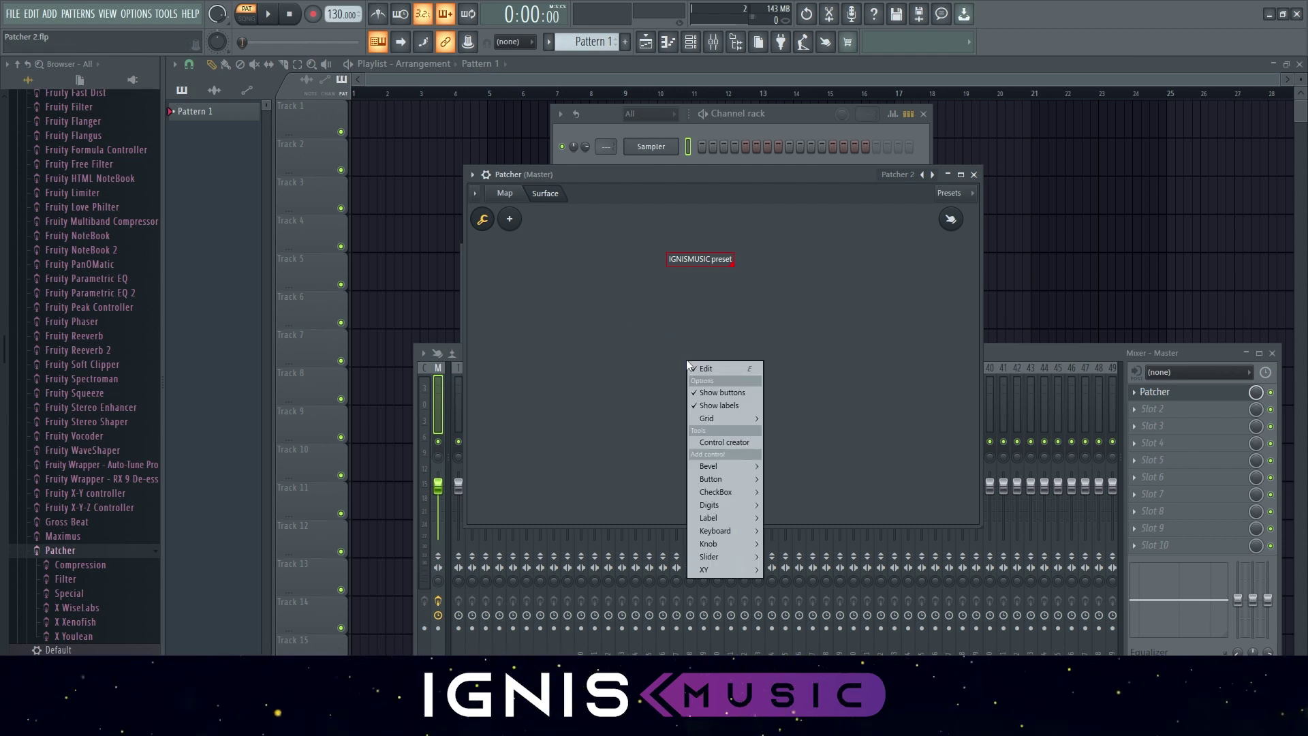
click(604, 419)
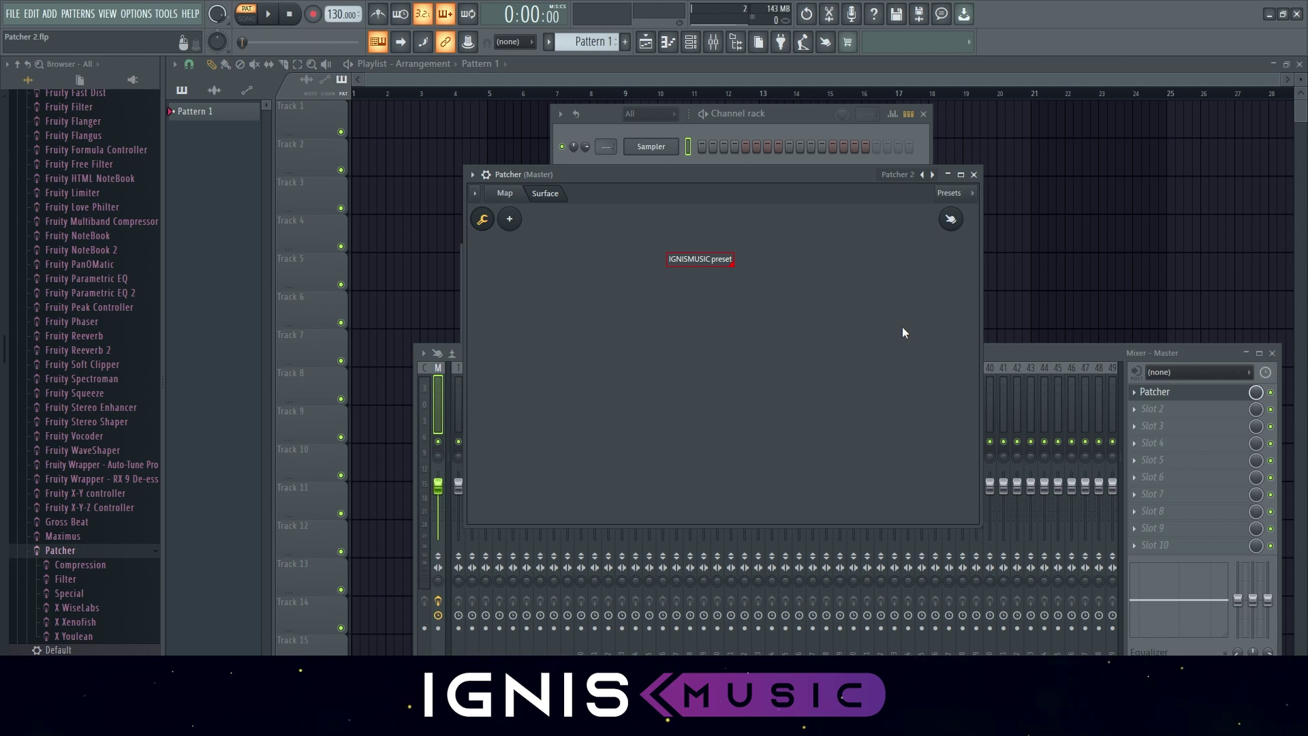
- Add a dark round knob control to the surface, just below the IGNISMUSIC preset label
right_click(700, 327)
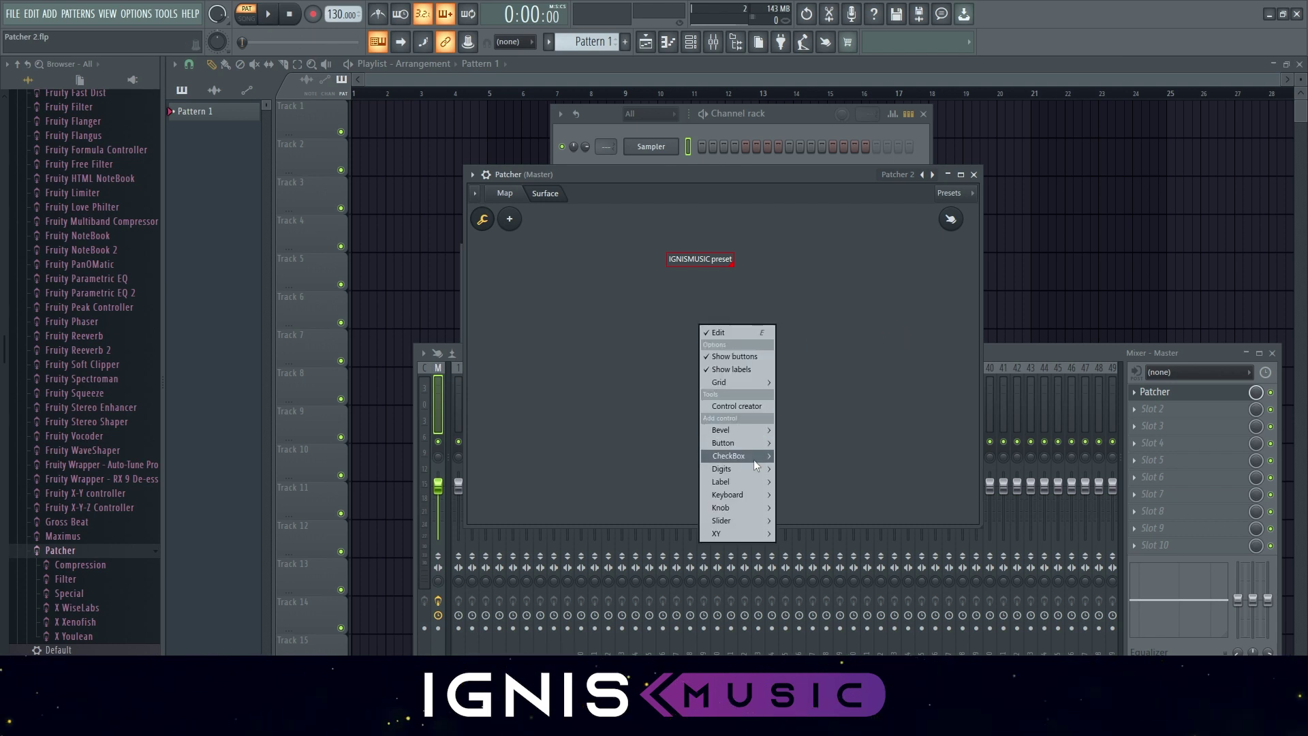
mouse_move(747, 483)
mouse_move(744, 505)
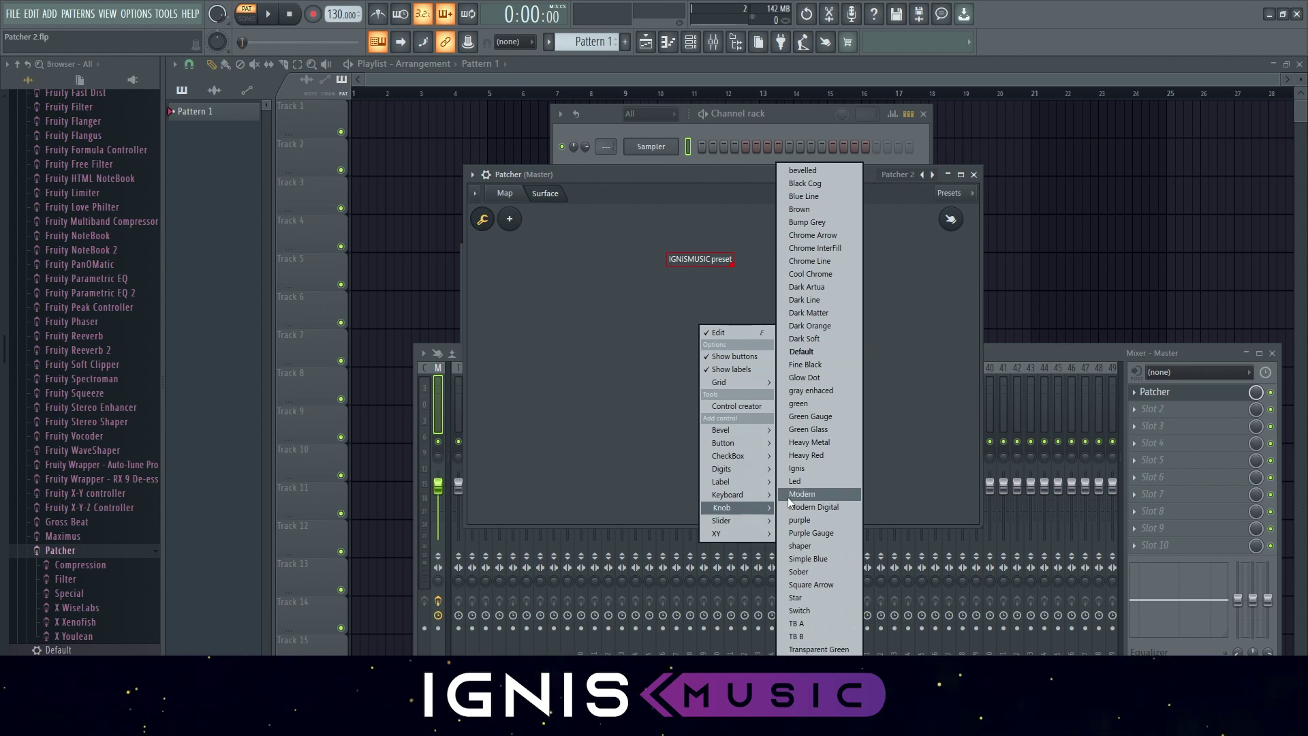
click(803, 386)
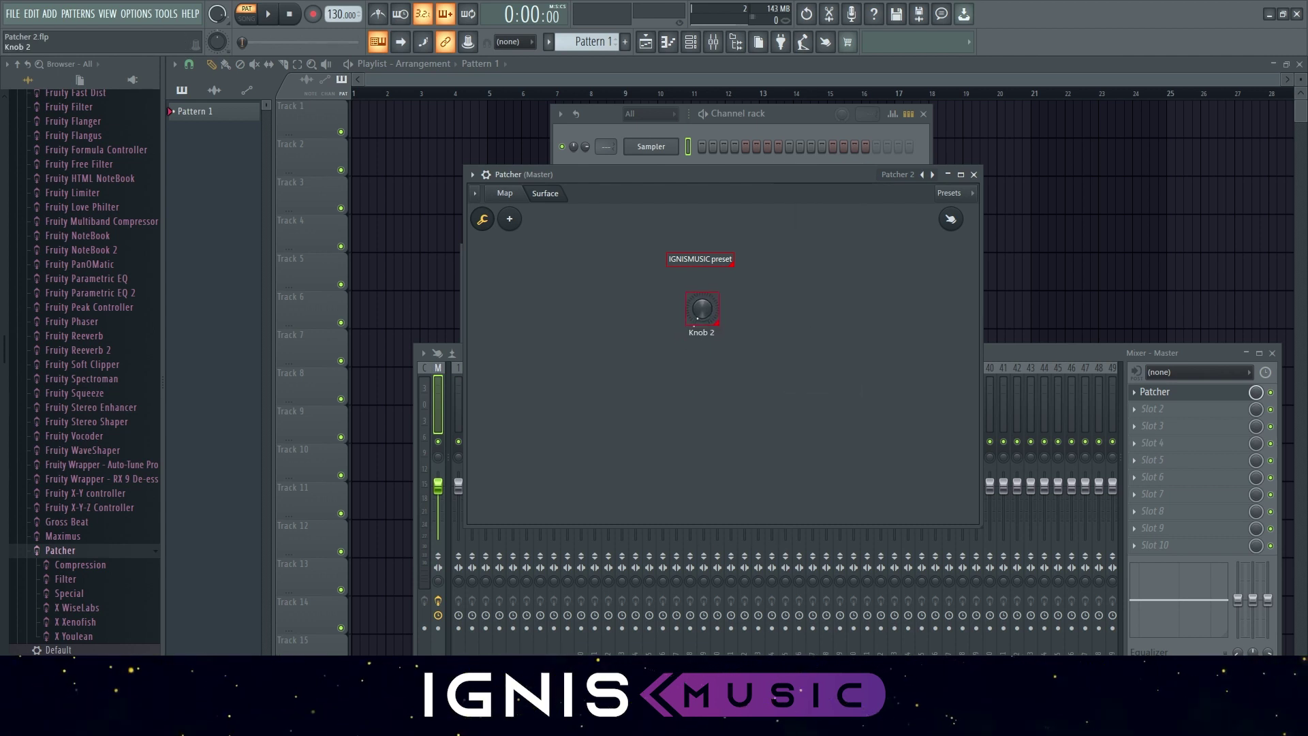
- Rename the new knob to "WET/DRY"
right_click(714, 317)
click(750, 323)
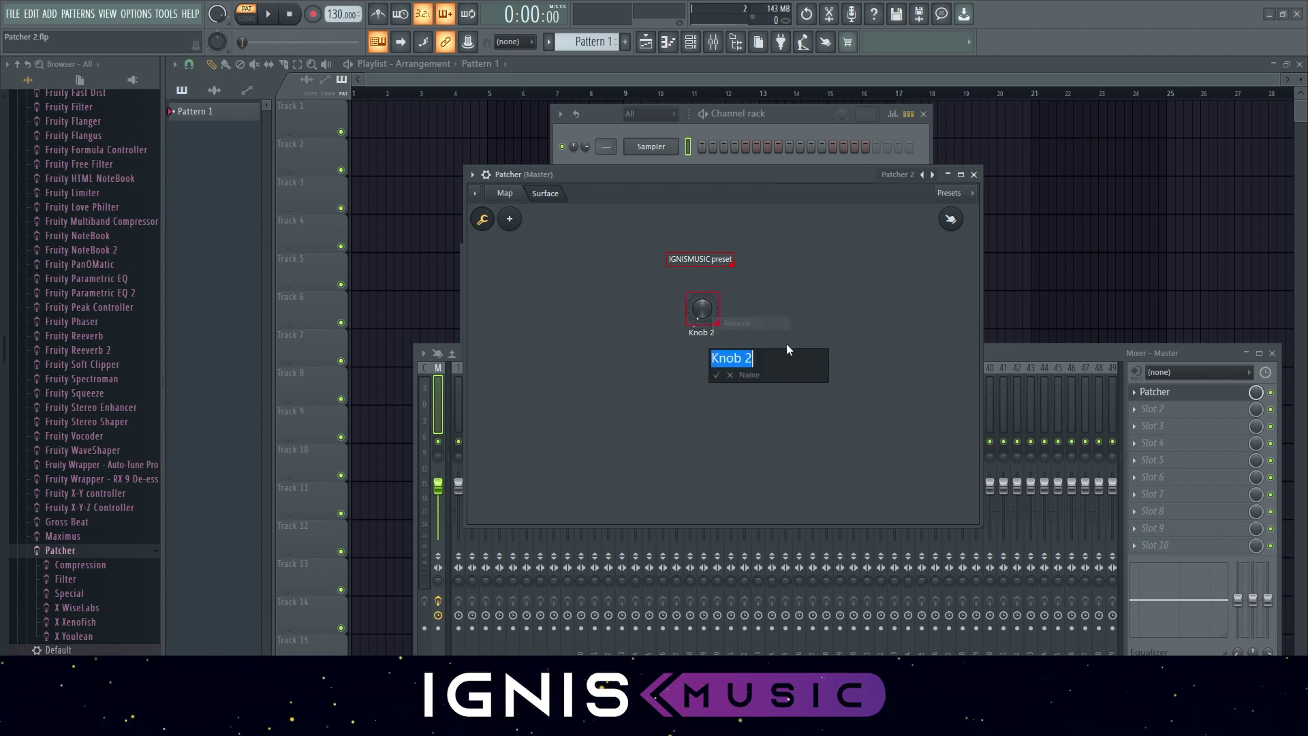
text(WET/DRY)
key(Return)
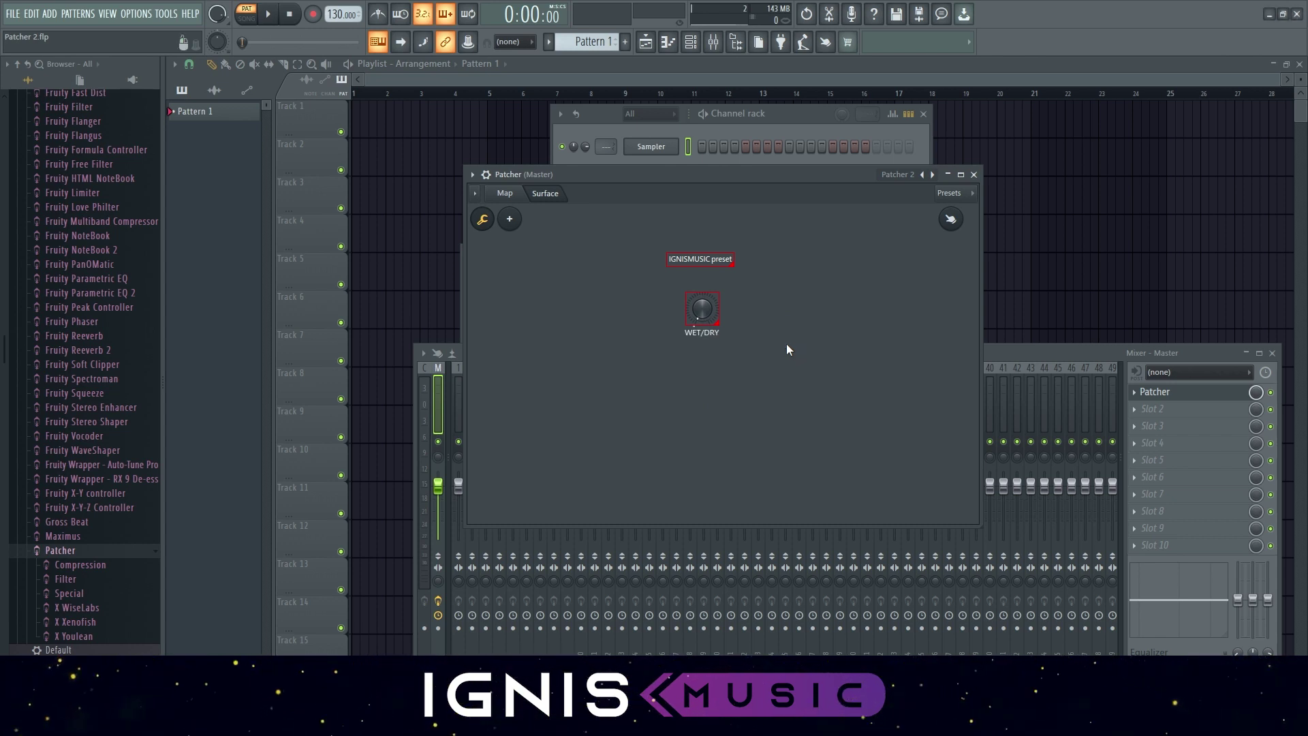
- Return to Patcher's Map view, add a Fruity Balance module and place it in the empty area below To FL Studio
click(516, 194)
drag(796, 344, 855, 442)
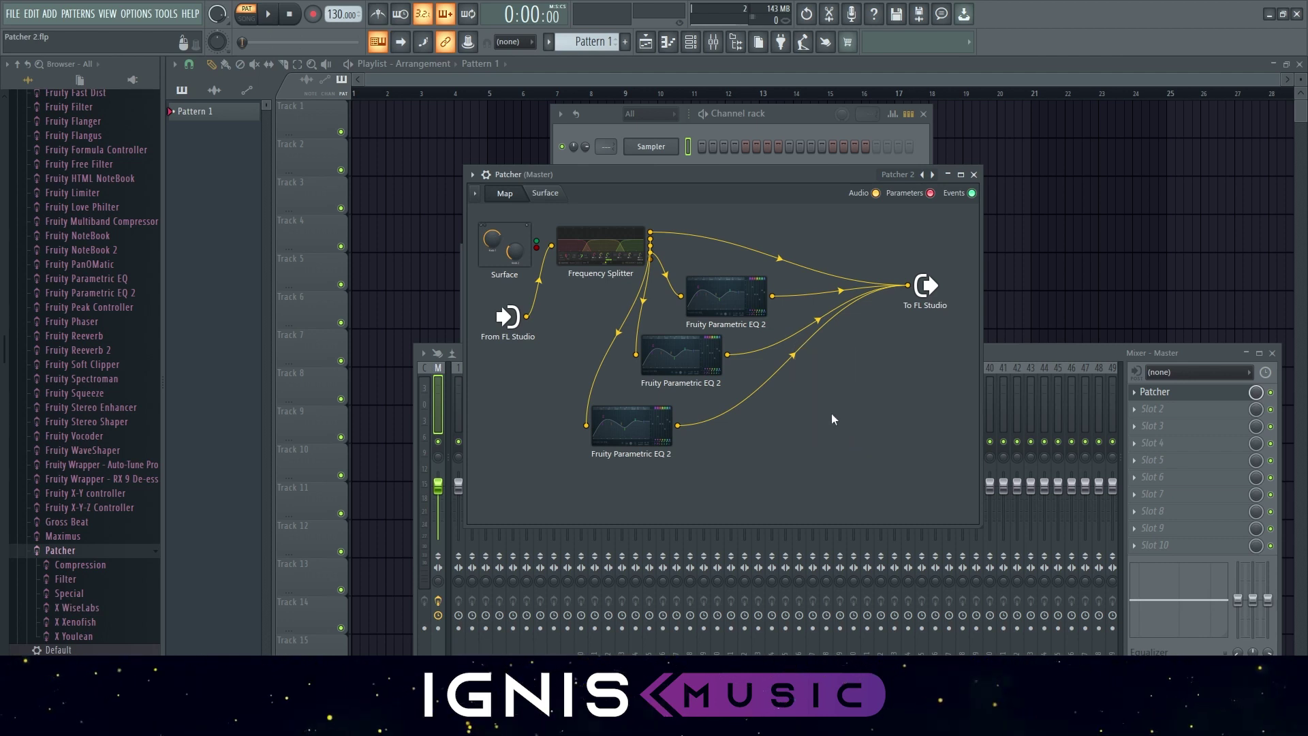
right_click(842, 403)
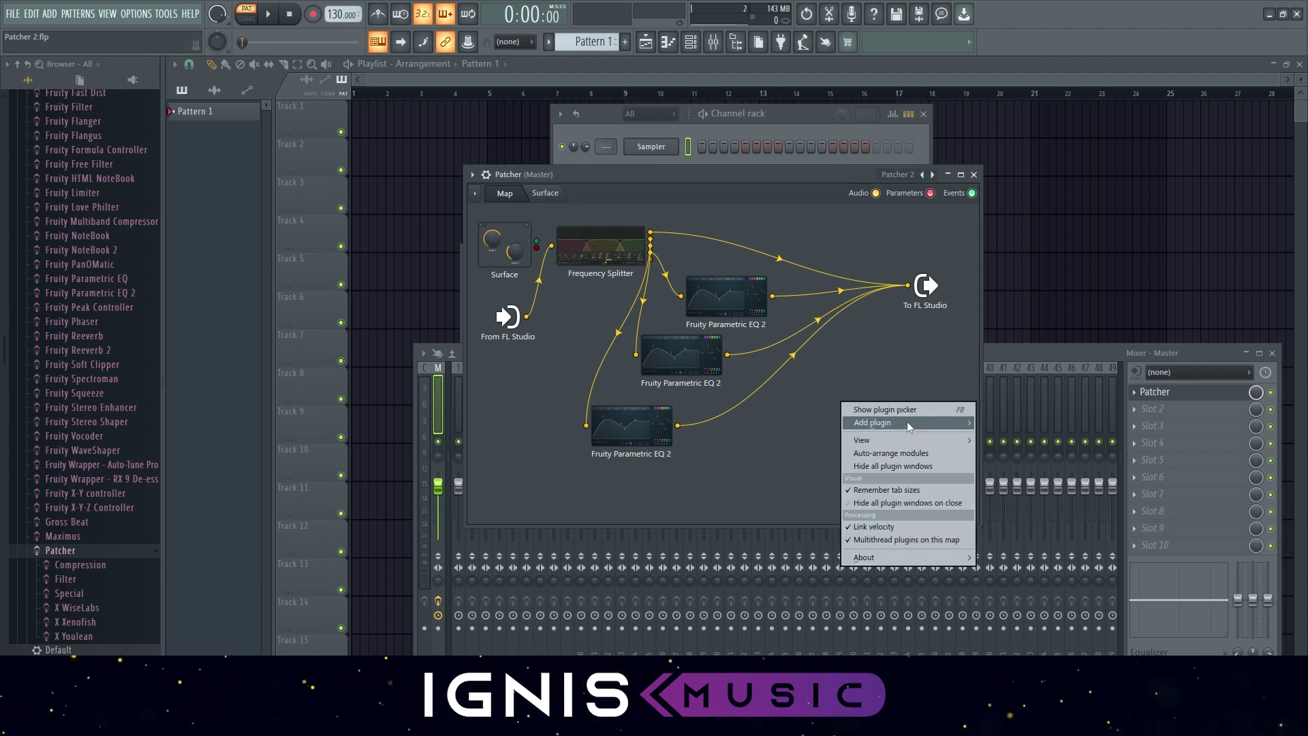
mouse_move(906, 422)
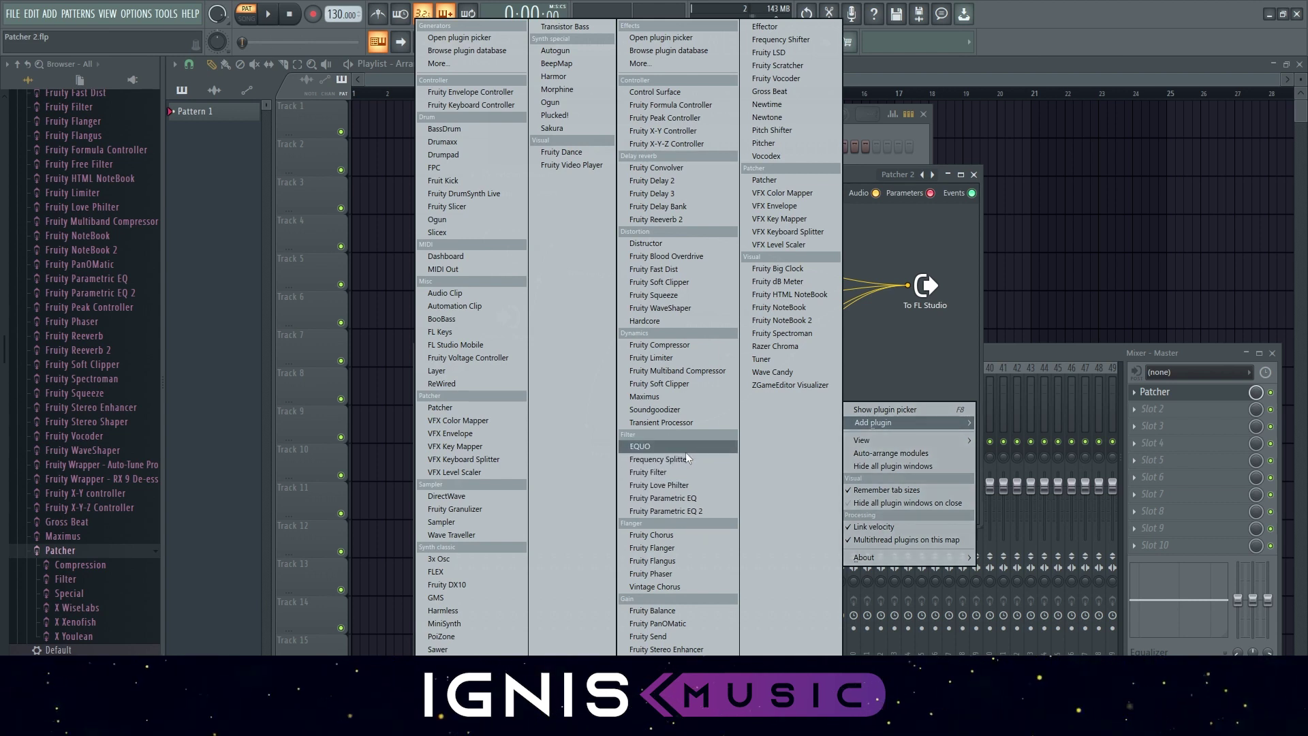
click(676, 610)
drag(711, 347, 878, 405)
- Add a second Fruity Balance module to the map and place it directly below the first one
right_click(856, 367)
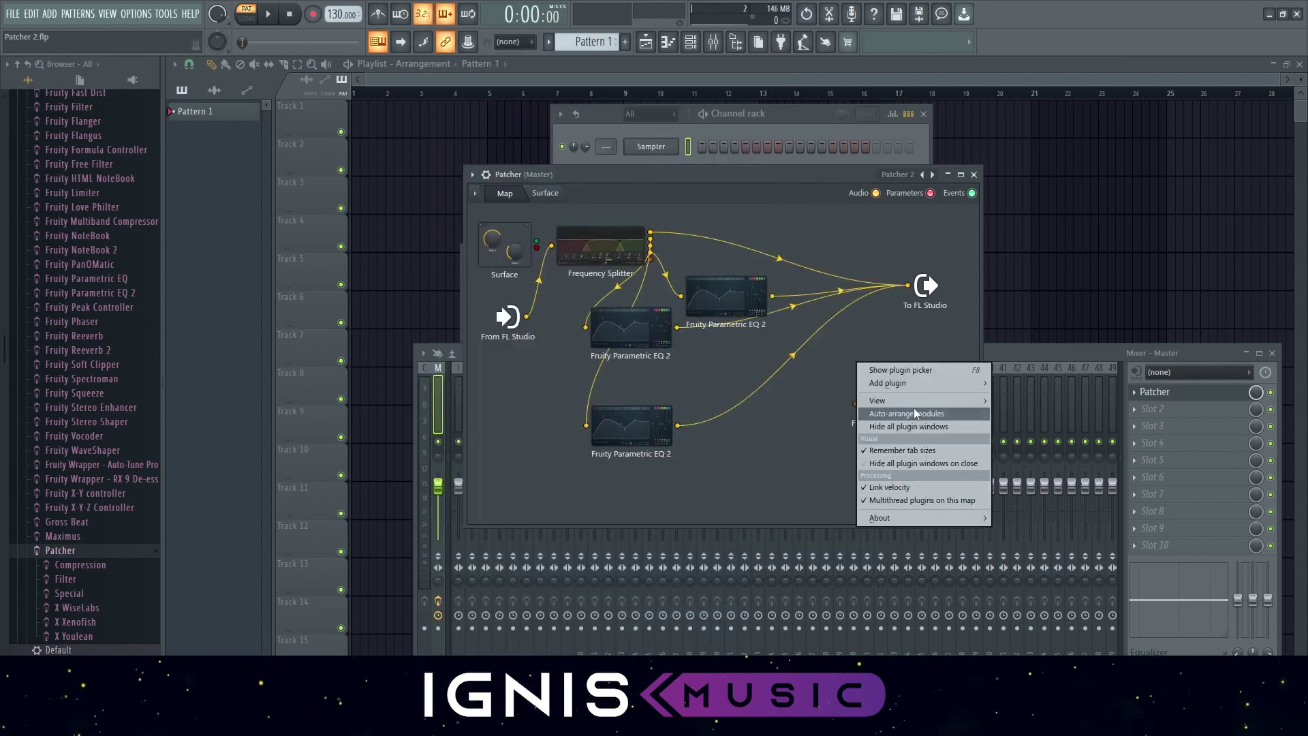
mouse_move(908, 382)
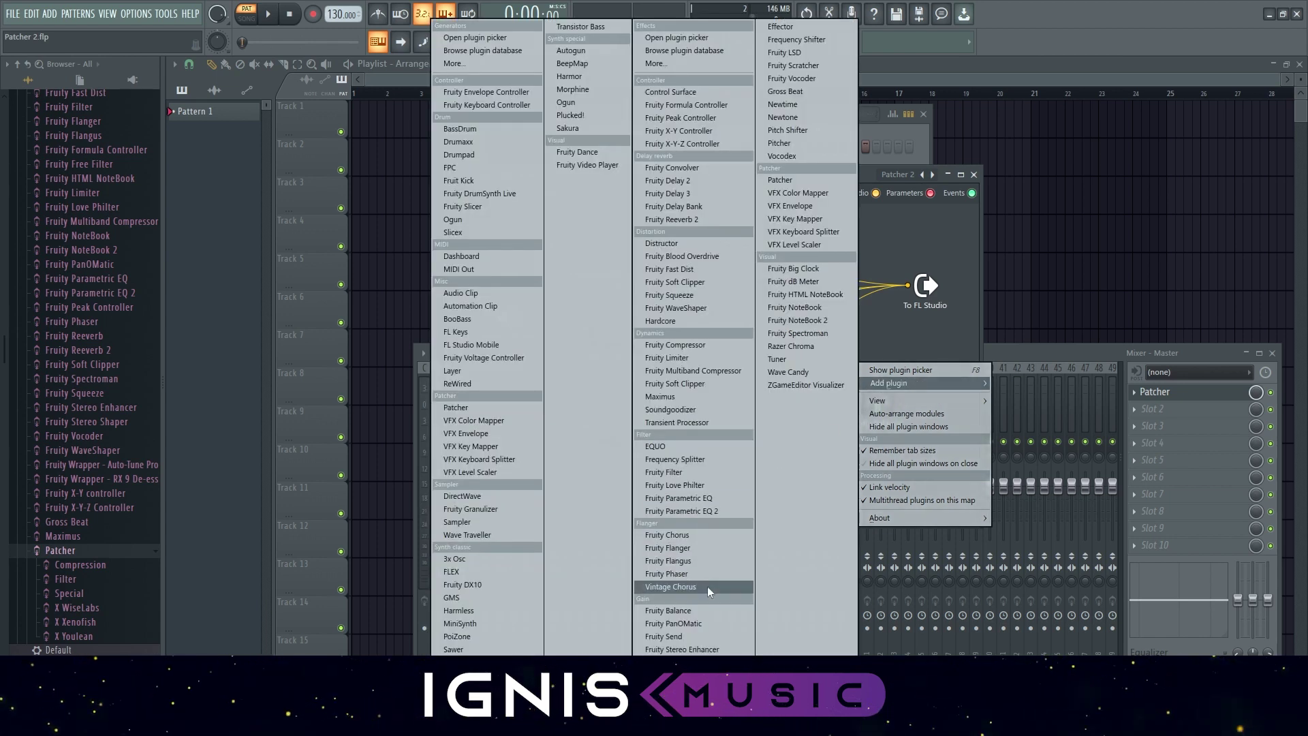
click(703, 611)
drag(707, 353, 887, 475)
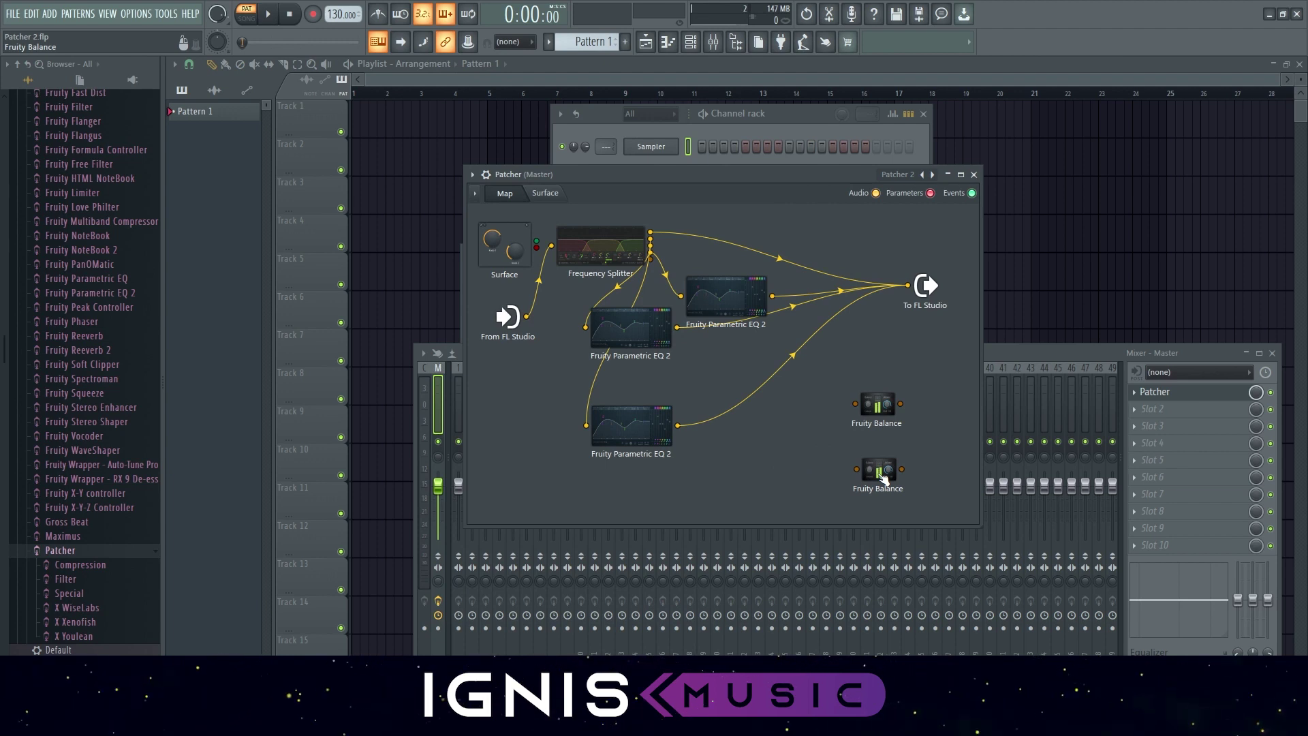
- Rename the upper Fruity Balance module "WET" and the lower one "DRY"
right_click(876, 409)
click(909, 416)
text(WET)
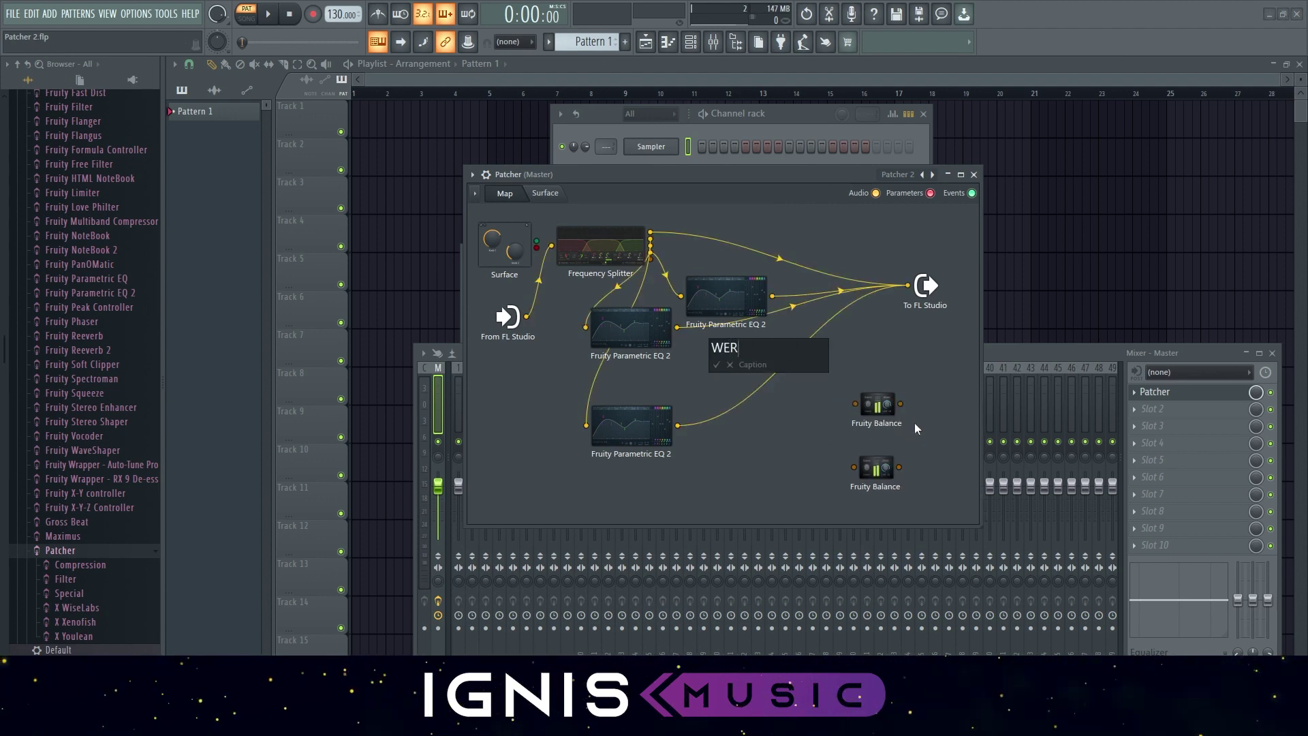
key(Return)
right_click(873, 463)
click(903, 473)
text(DRY)
key(Return)
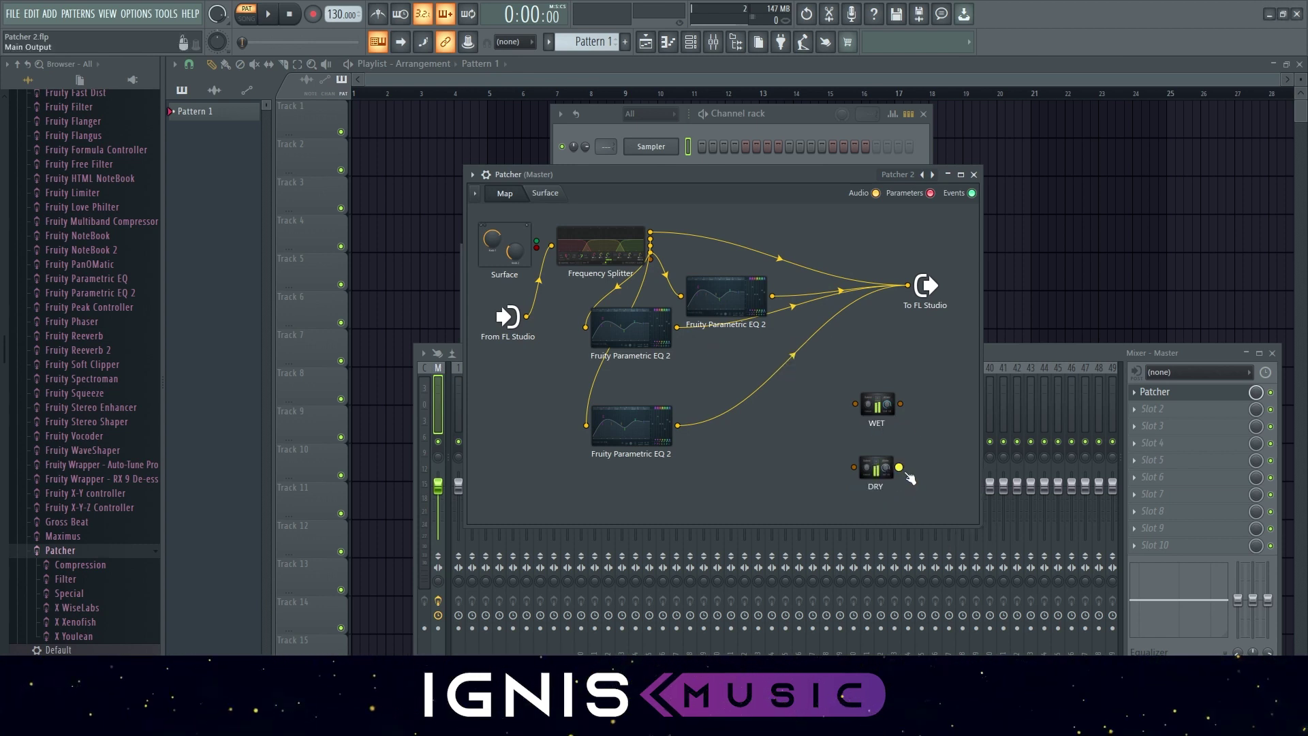
- Activate the Volume parameter input on the WET module
right_click(879, 407)
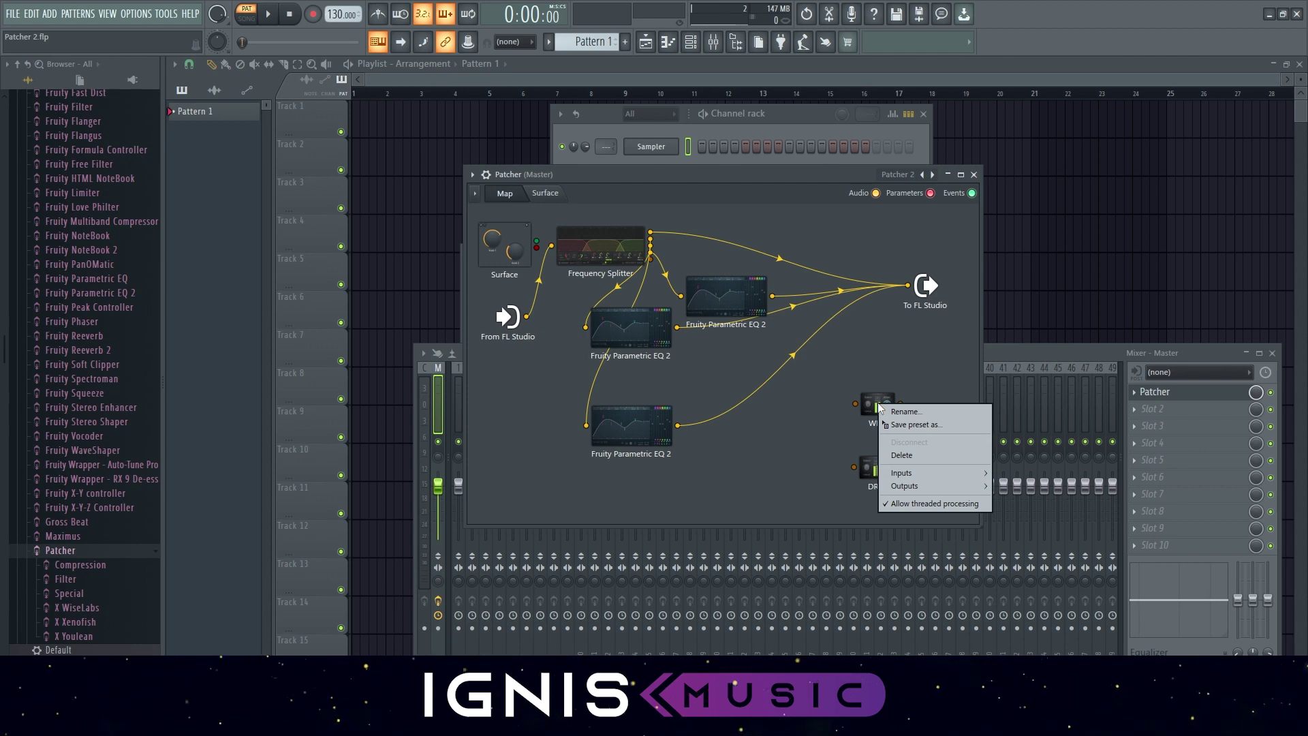
mouse_move(935, 472)
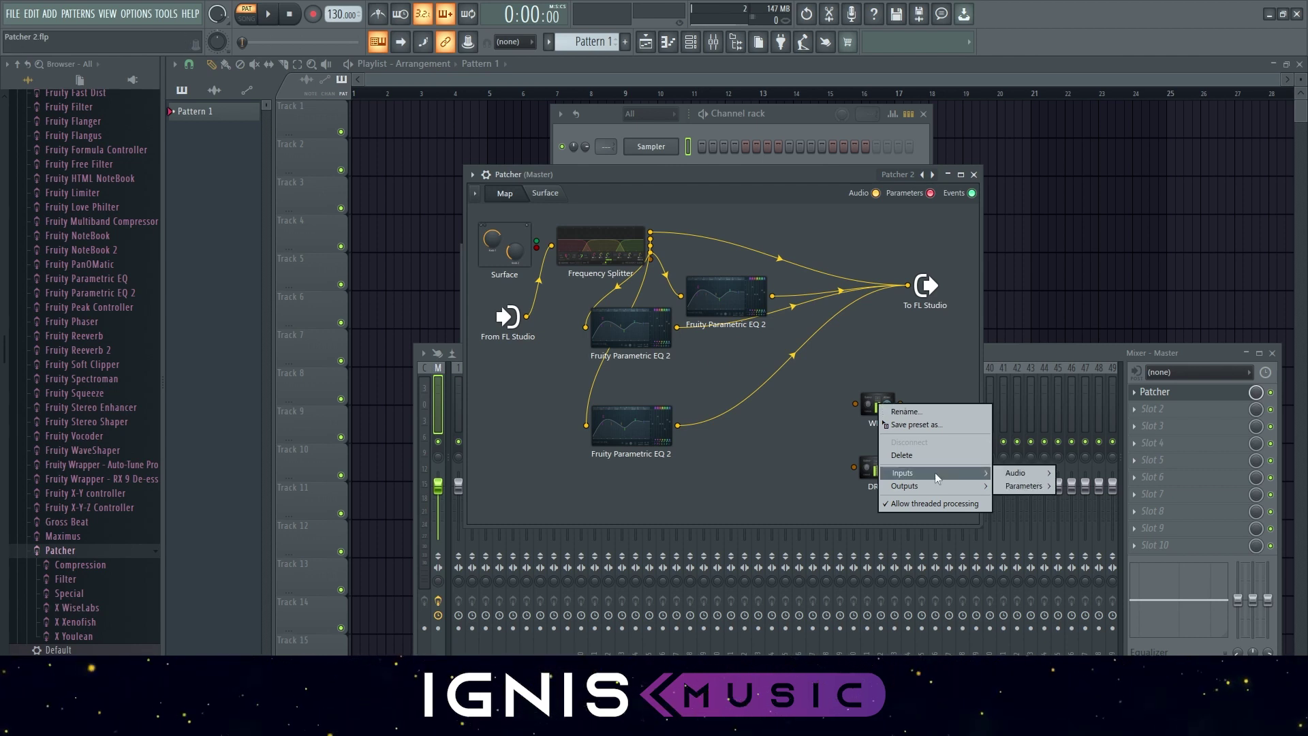
mouse_move(1024, 488)
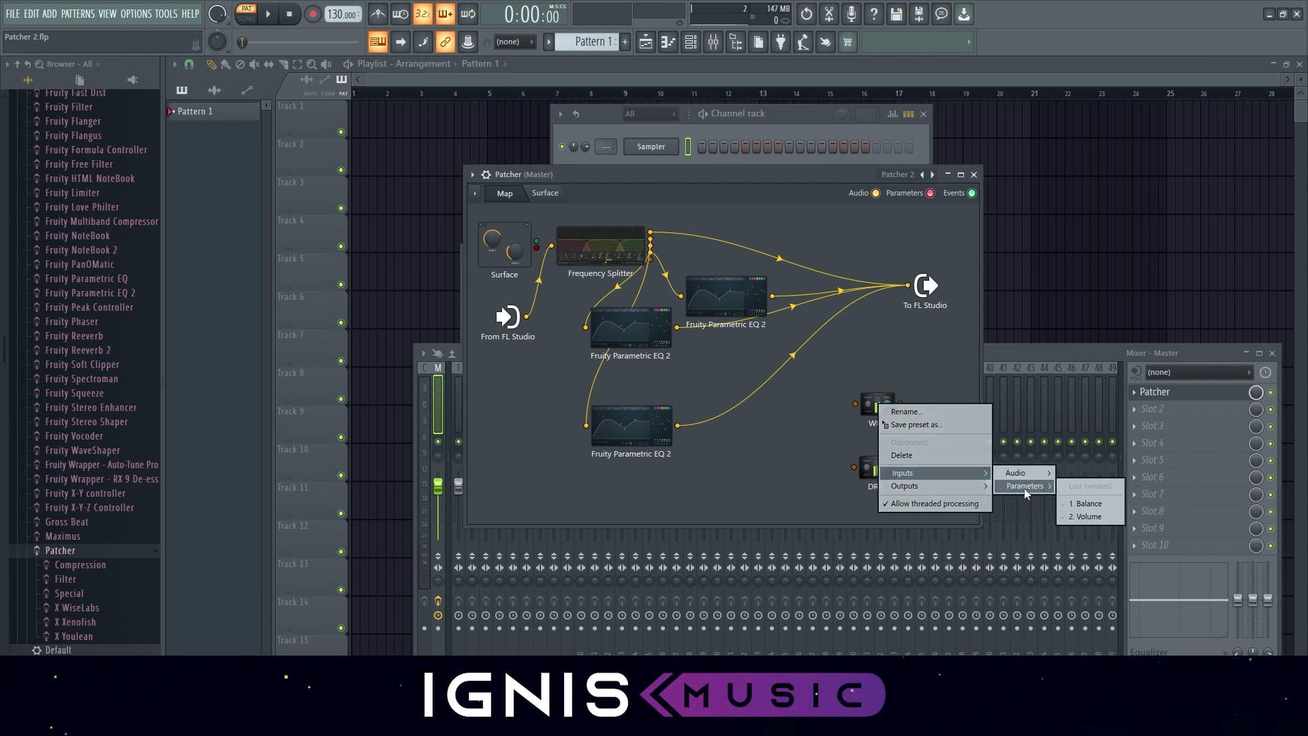
click(1084, 515)
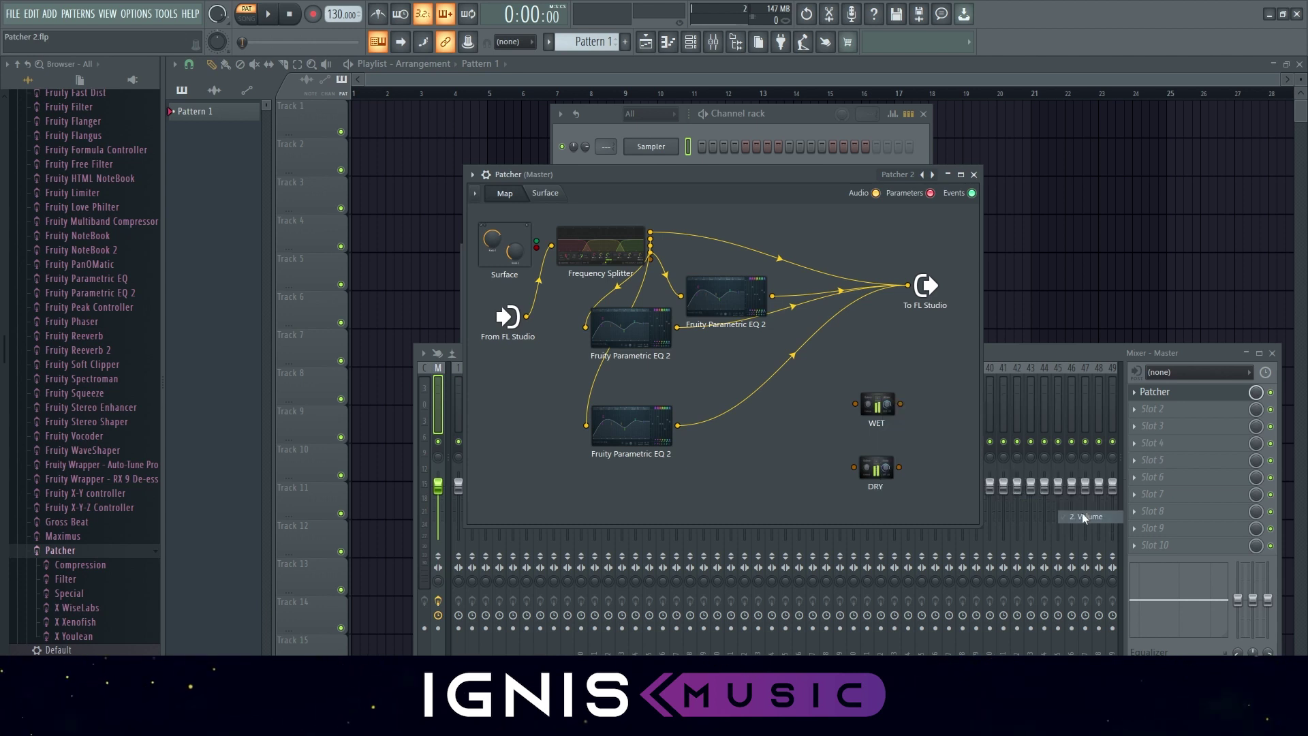
- Activate the Volume parameter input on the DRY module and shift the WET and DRY modules slightly up and left on the map
right_click(884, 472)
mouse_move(945, 543)
mouse_move(1037, 550)
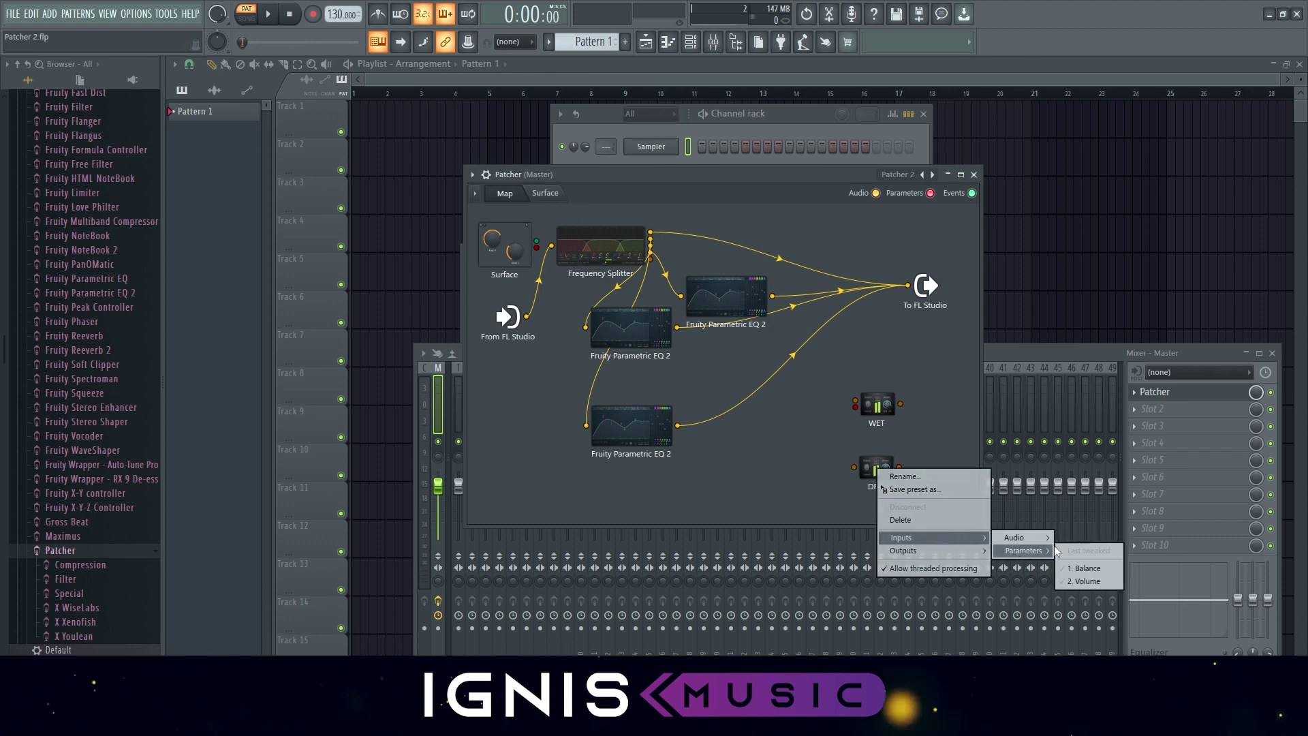
click(1092, 581)
drag(877, 467, 873, 455)
drag(878, 404, 868, 389)
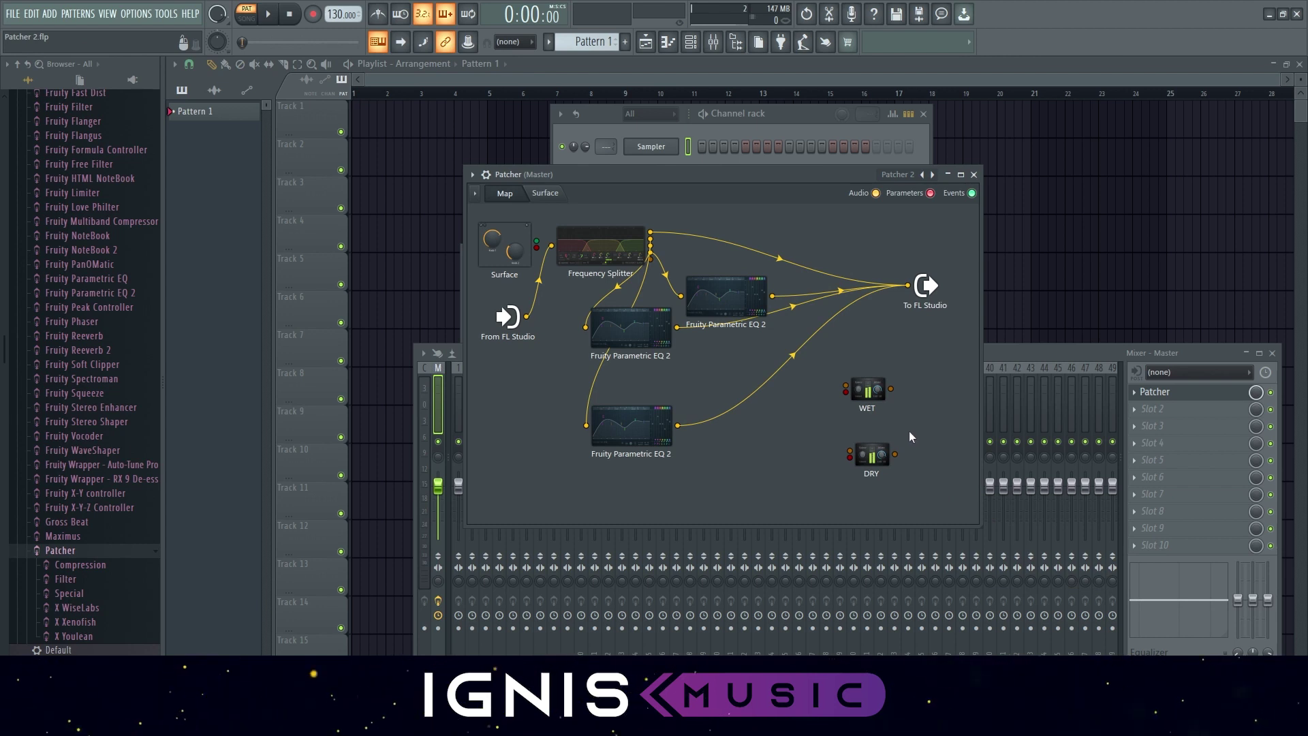
- Add a third Fruity Balance module beside WET and DRY and connect the audio outputs of both modules to its input
right_click(776, 446)
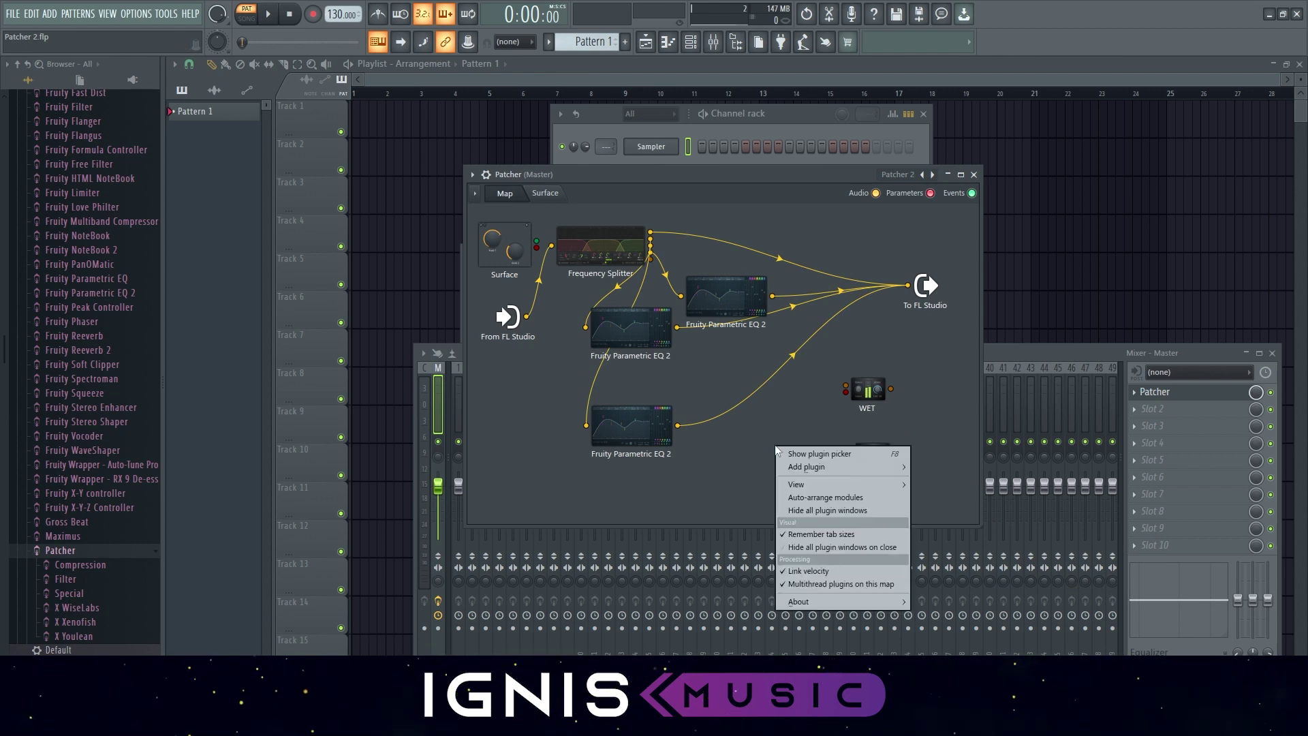
mouse_move(824, 465)
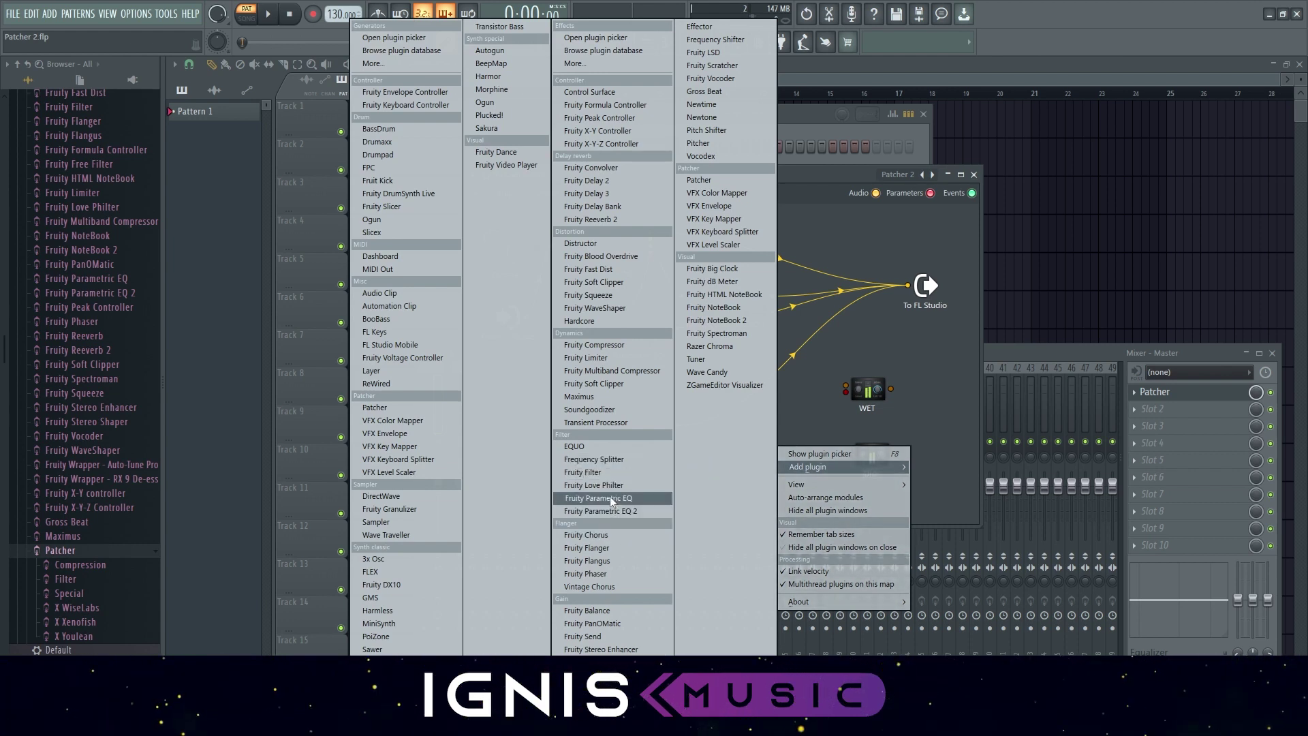
click(601, 511)
drag(698, 349, 922, 418)
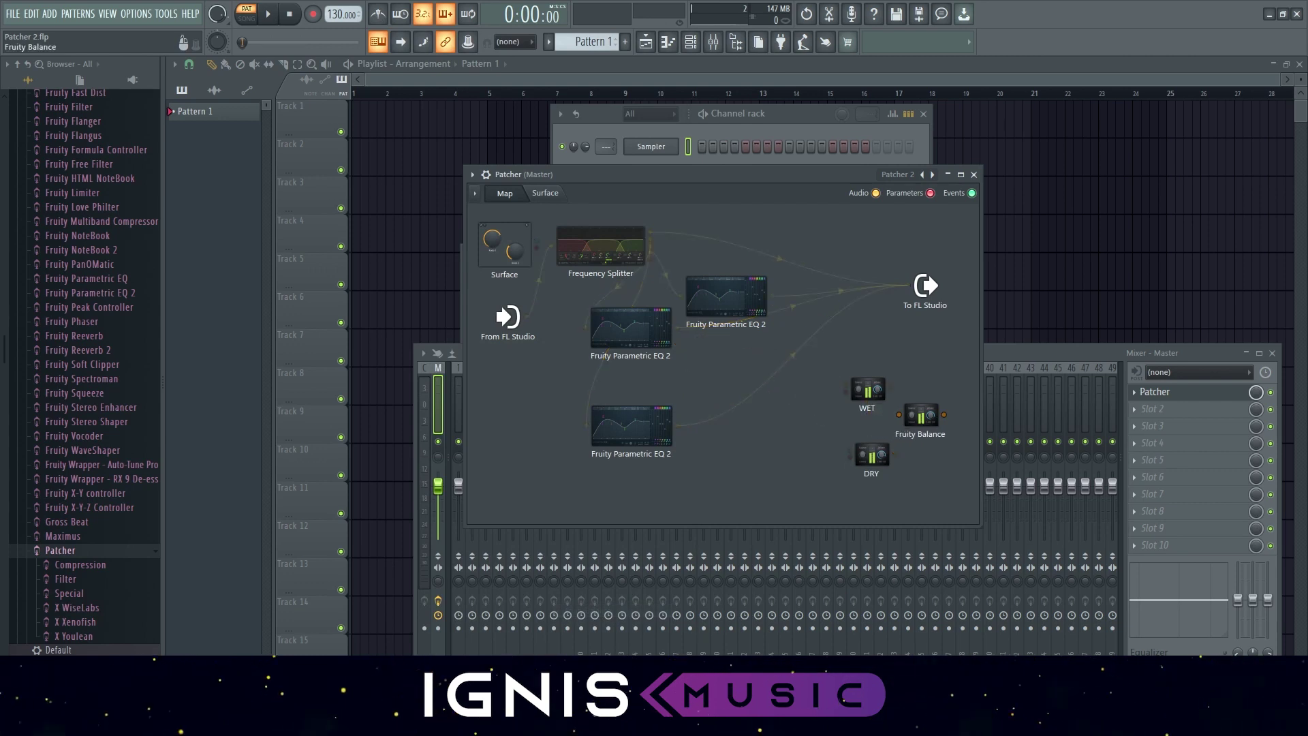
drag(875, 463, 818, 463)
drag(867, 390, 900, 415)
drag(838, 455, 907, 426)
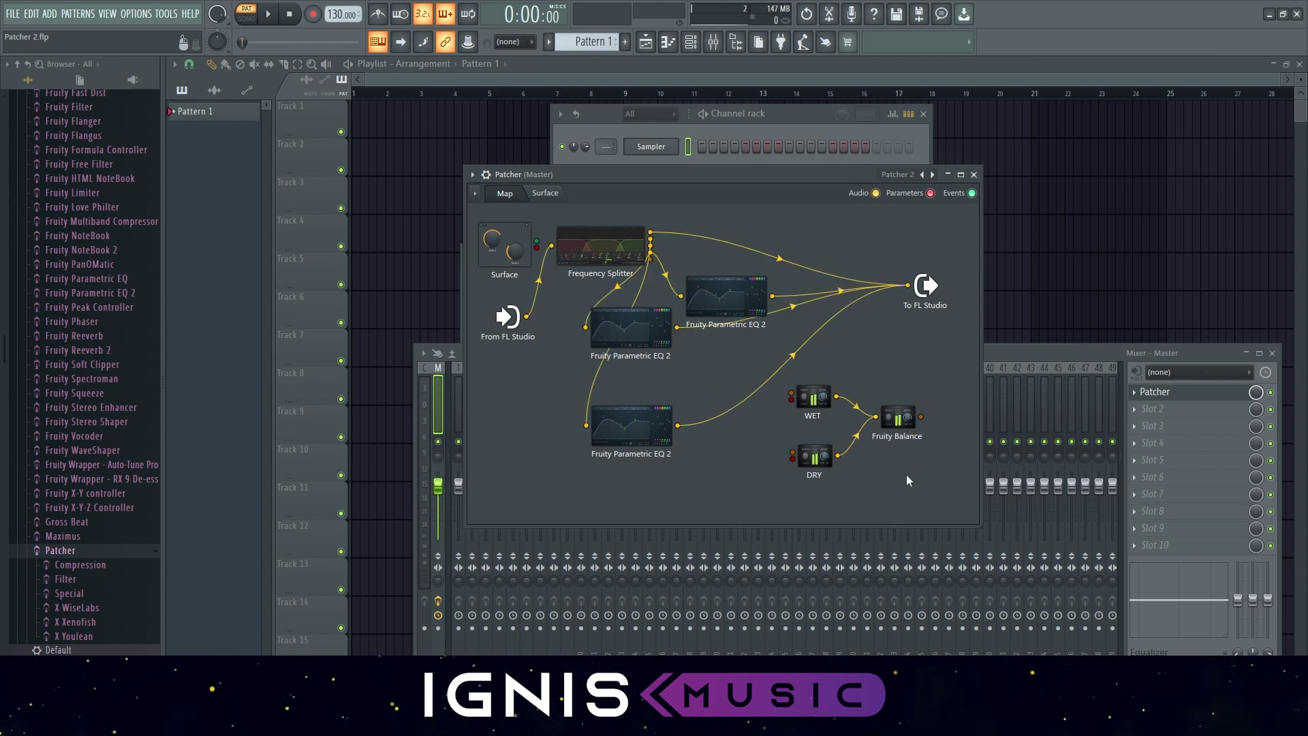
- Add a Fruity X-Y Controller to the map in the empty area to the left of the DRY module
right_click(886, 481)
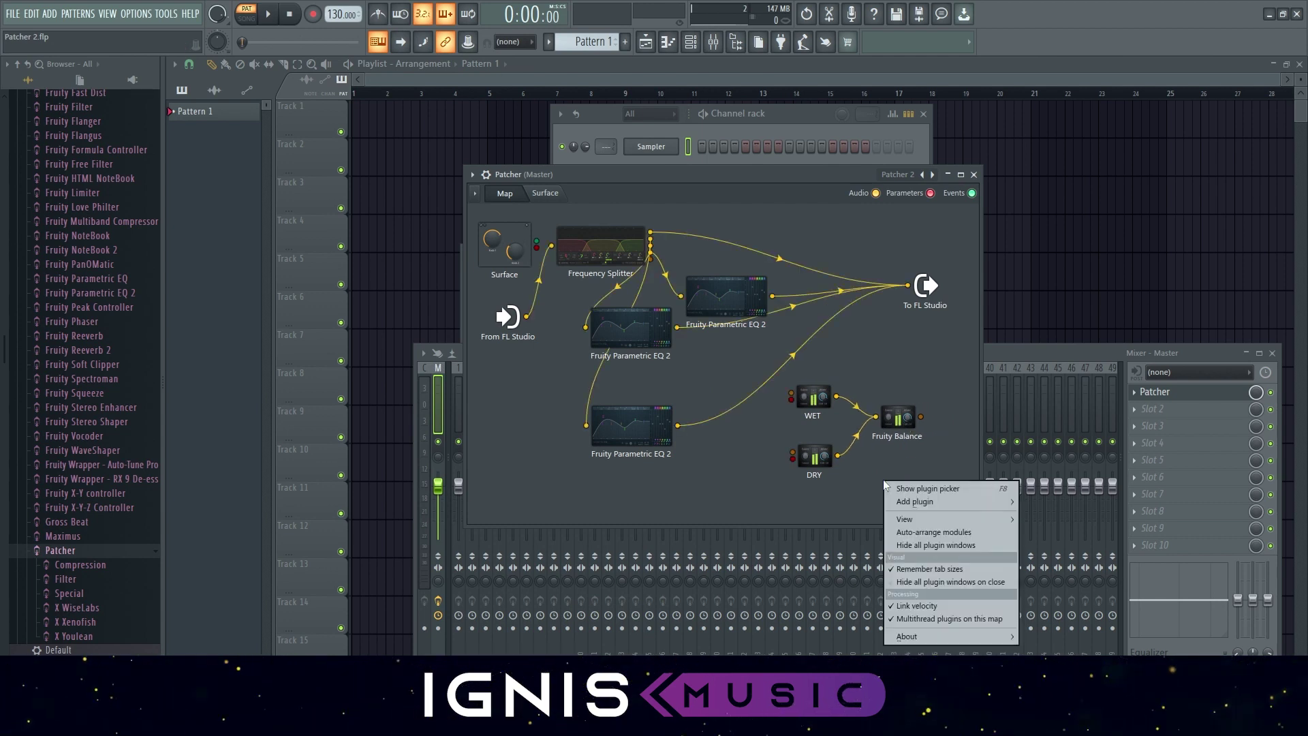
mouse_move(938, 520)
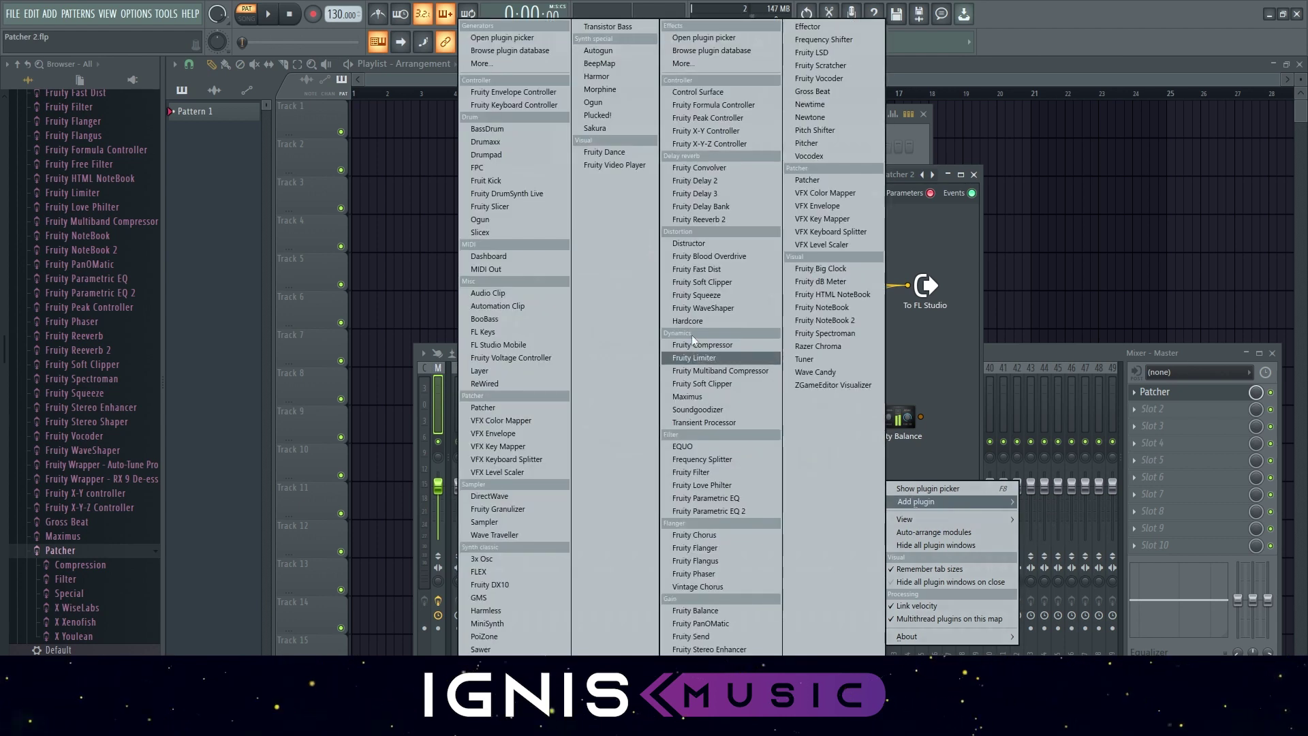
click(730, 131)
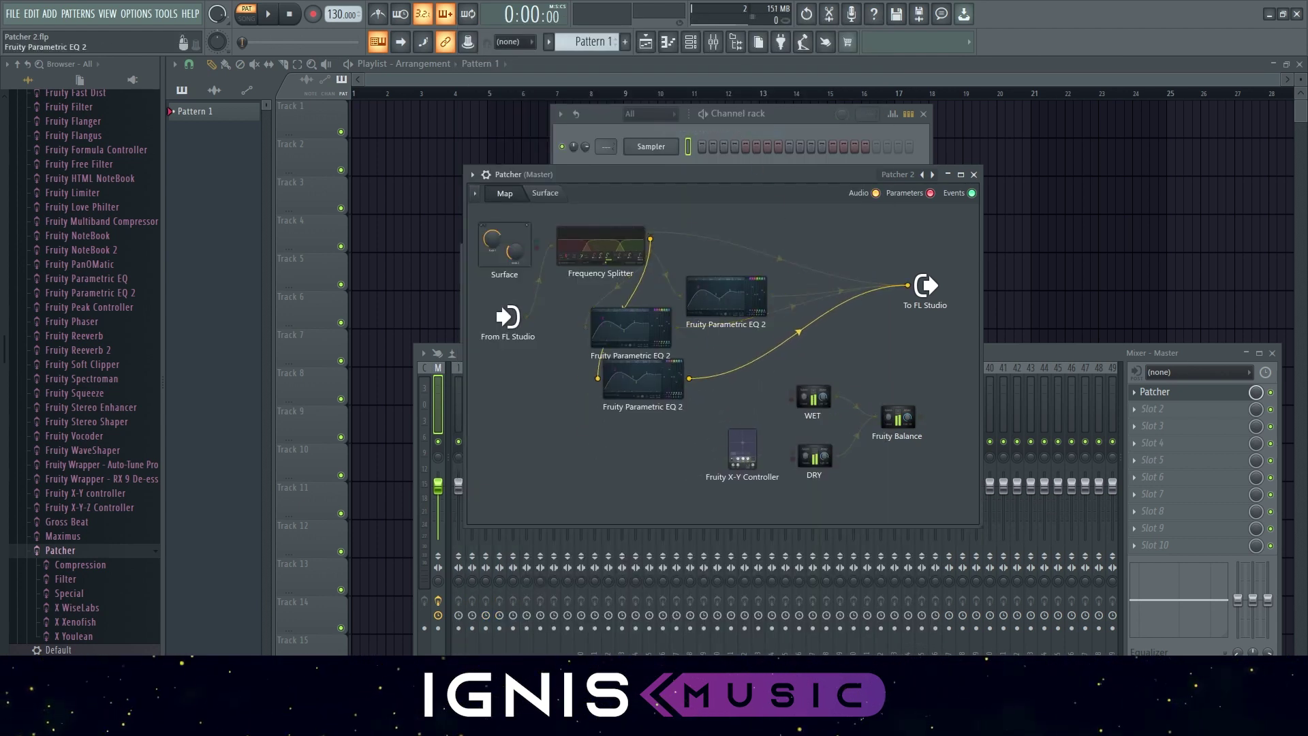
- Activate the X Level and Y Level parameter inputs on the Fruity X-Y Controller and move it slightly away from DRY
right_click(743, 453)
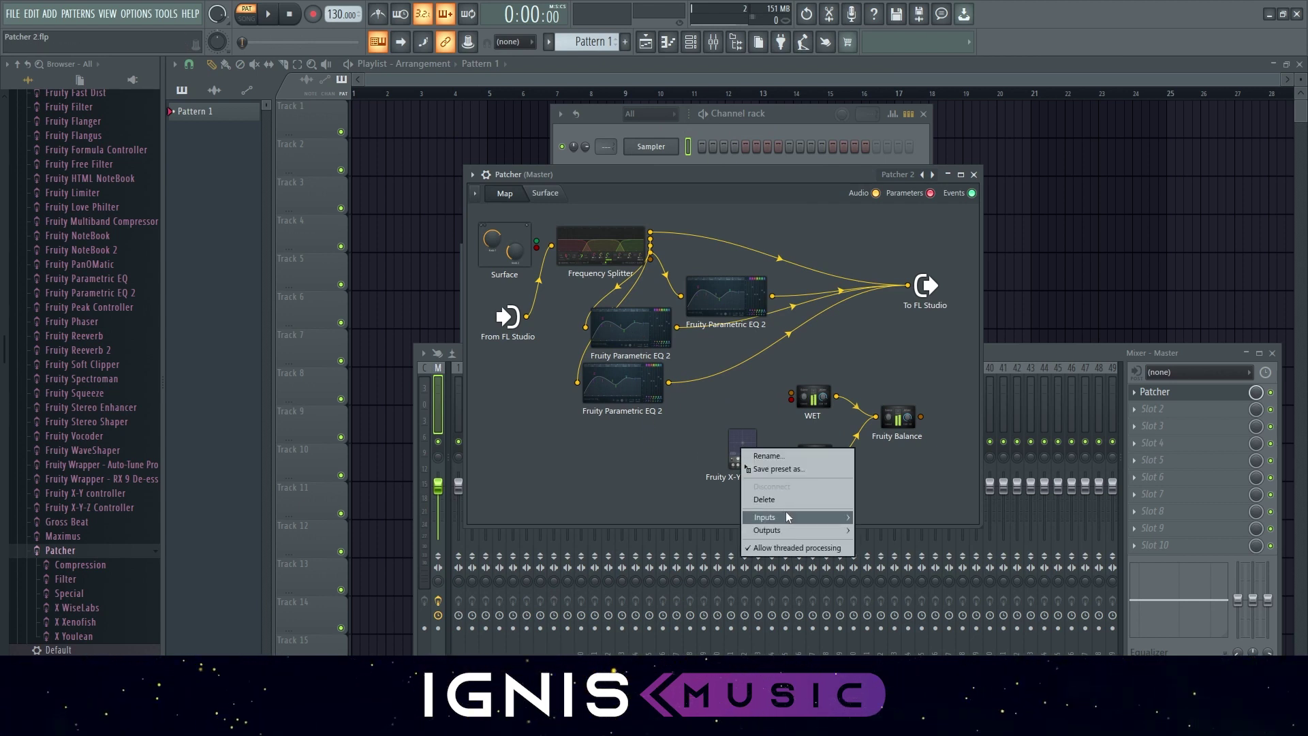
mouse_move(798, 516)
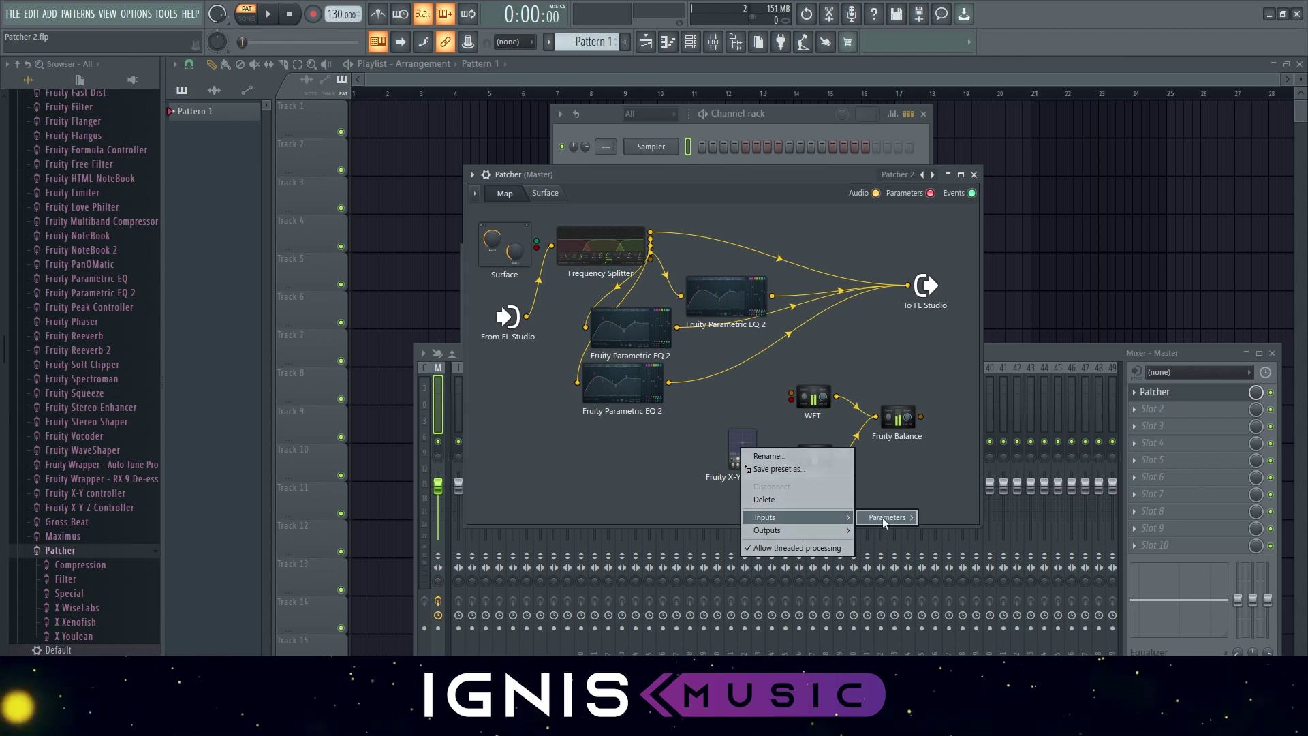
mouse_move(885, 516)
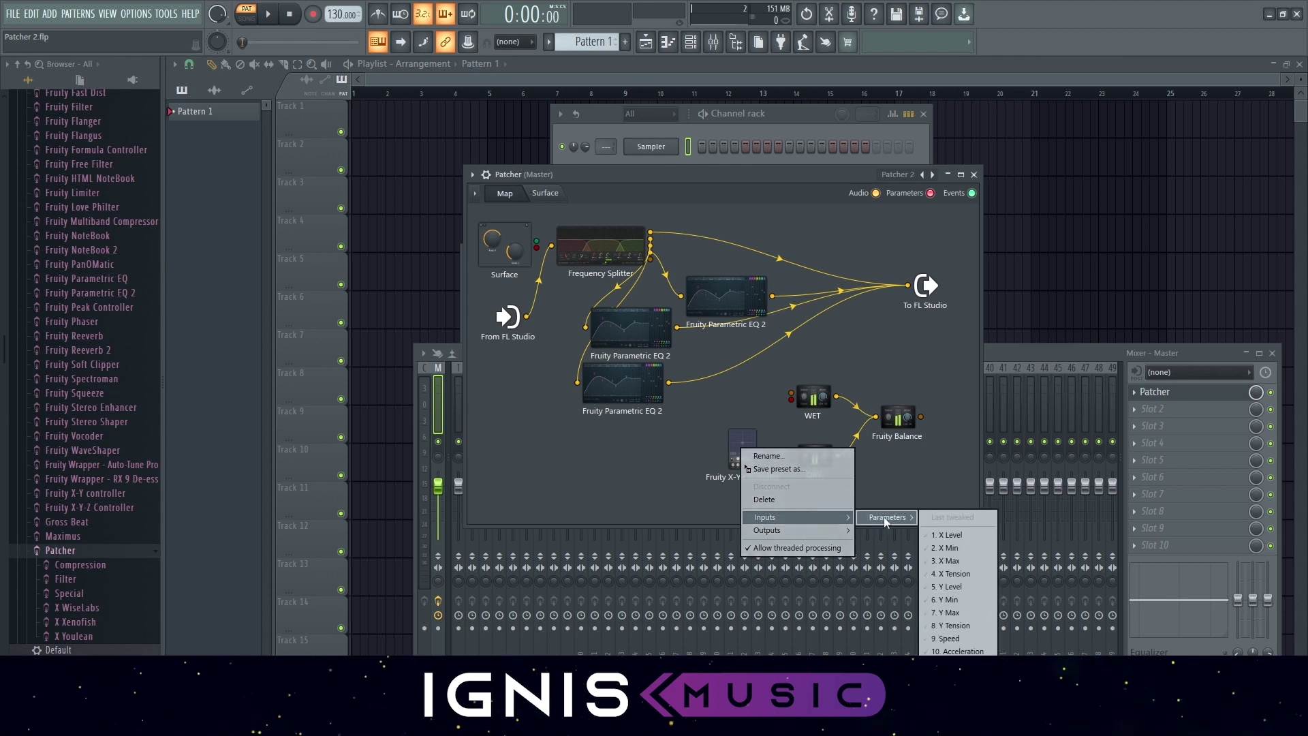
click(963, 535)
right_click(743, 443)
mouse_move(836, 506)
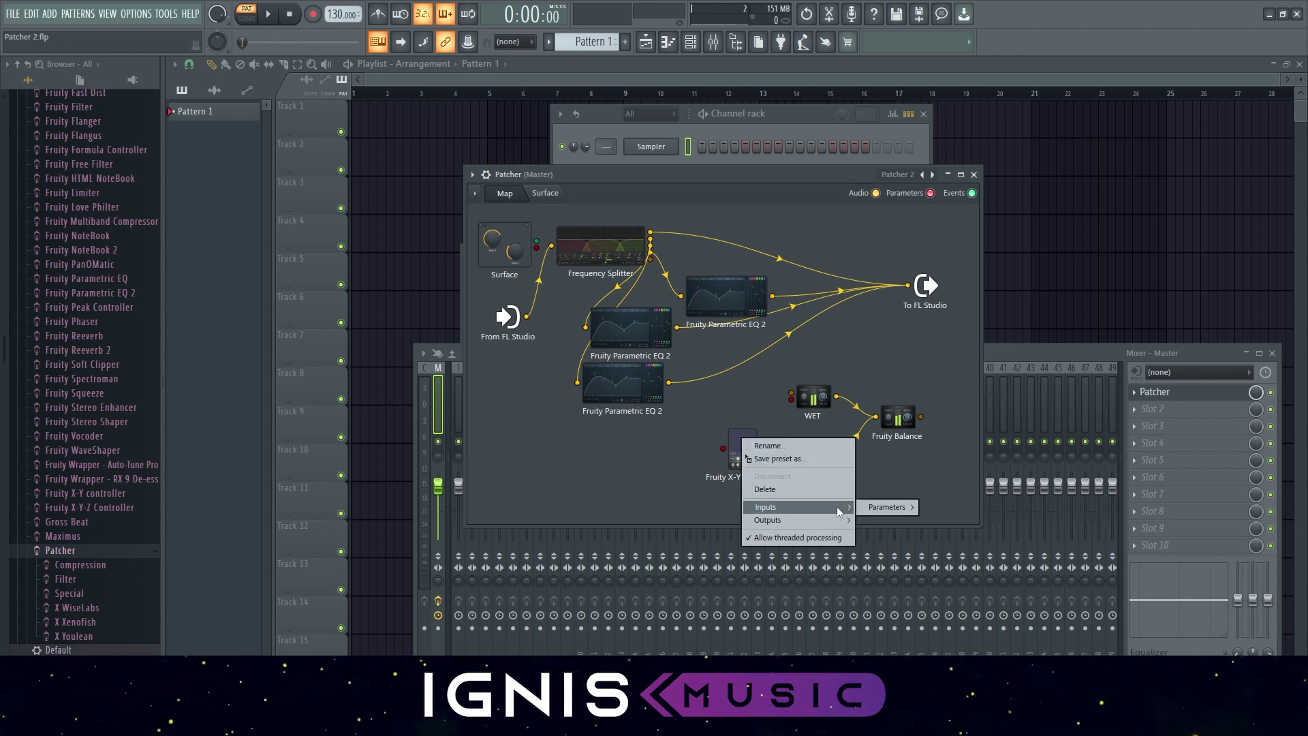
mouse_move(882, 509)
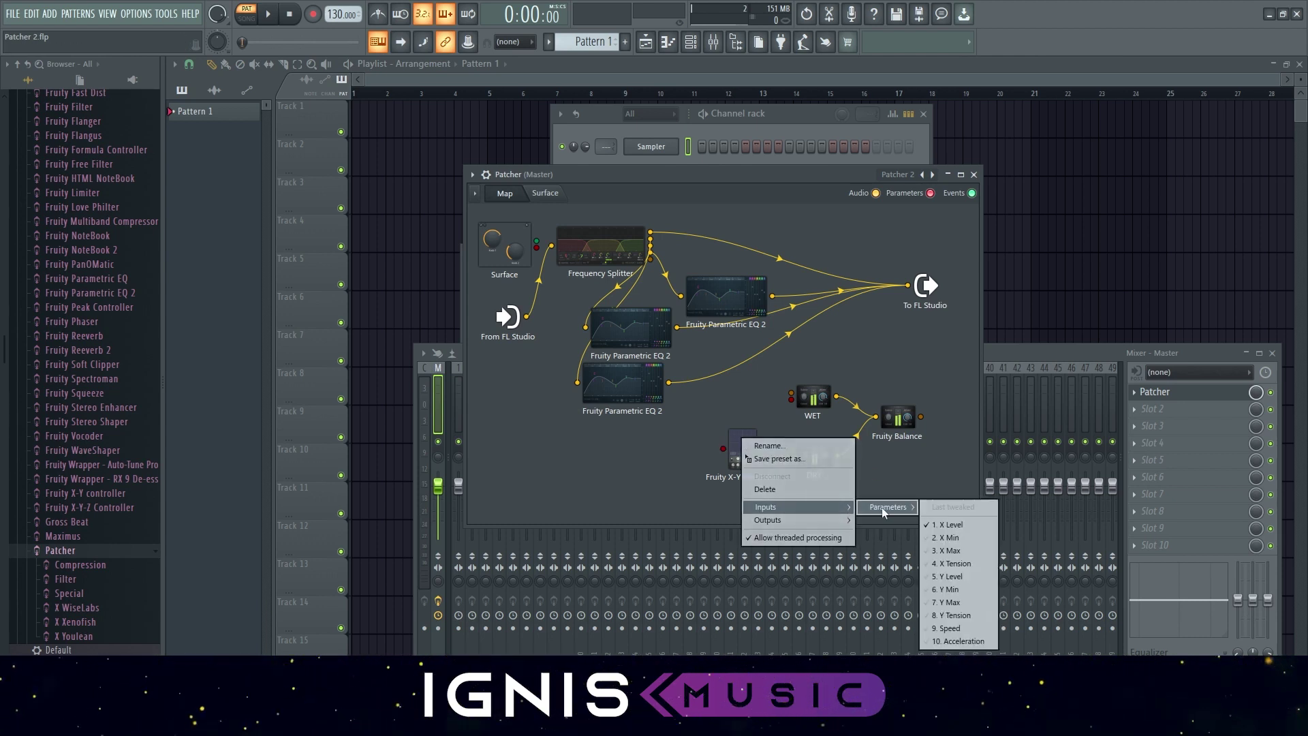
click(954, 585)
drag(747, 459, 735, 459)
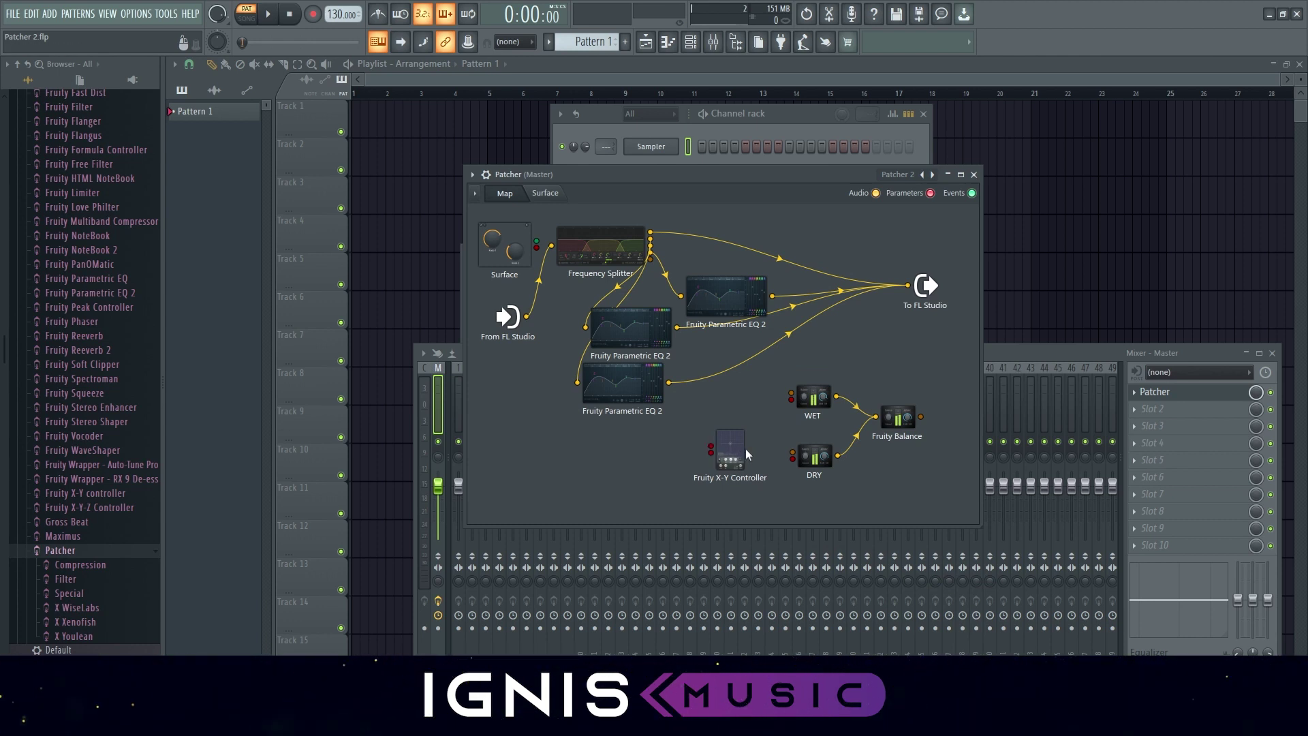
- Activate the X and Y controller outputs on the Fruity X-Y Controller and move it further from the WET and DRY modules
right_click(746, 448)
mouse_move(766, 526)
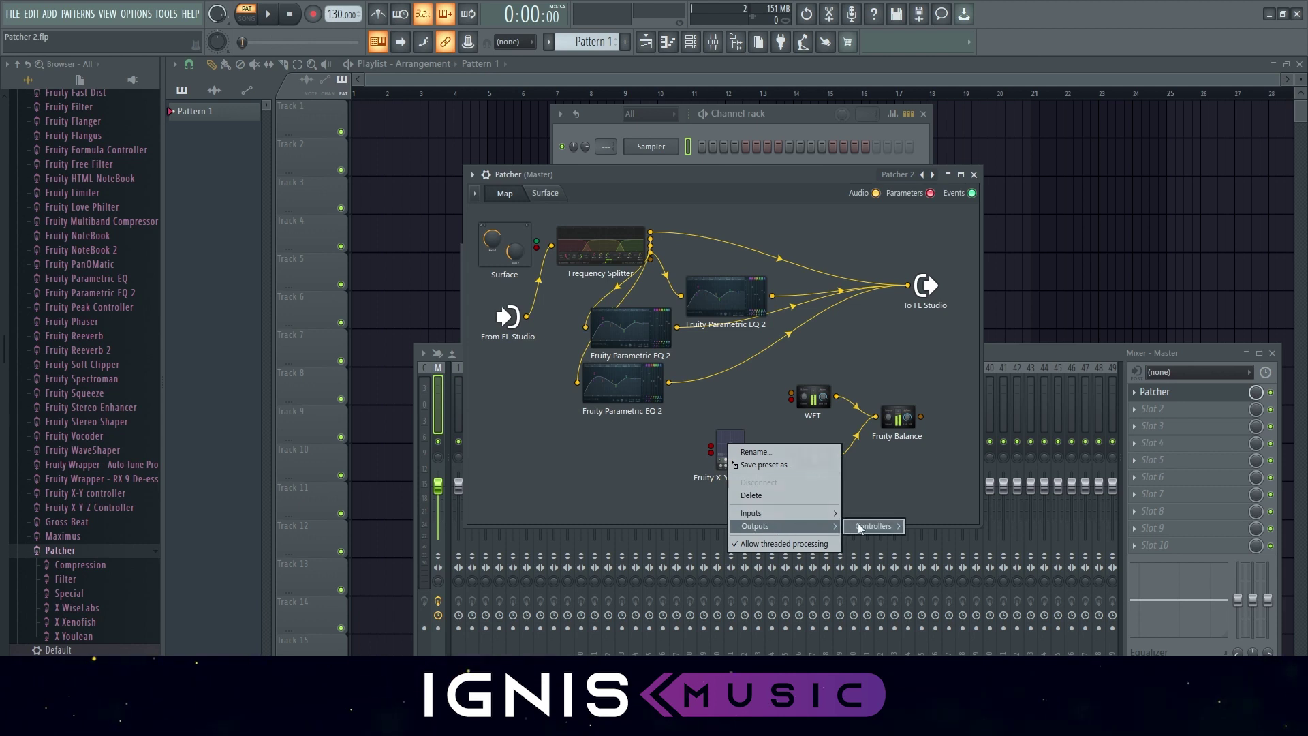
mouse_move(860, 529)
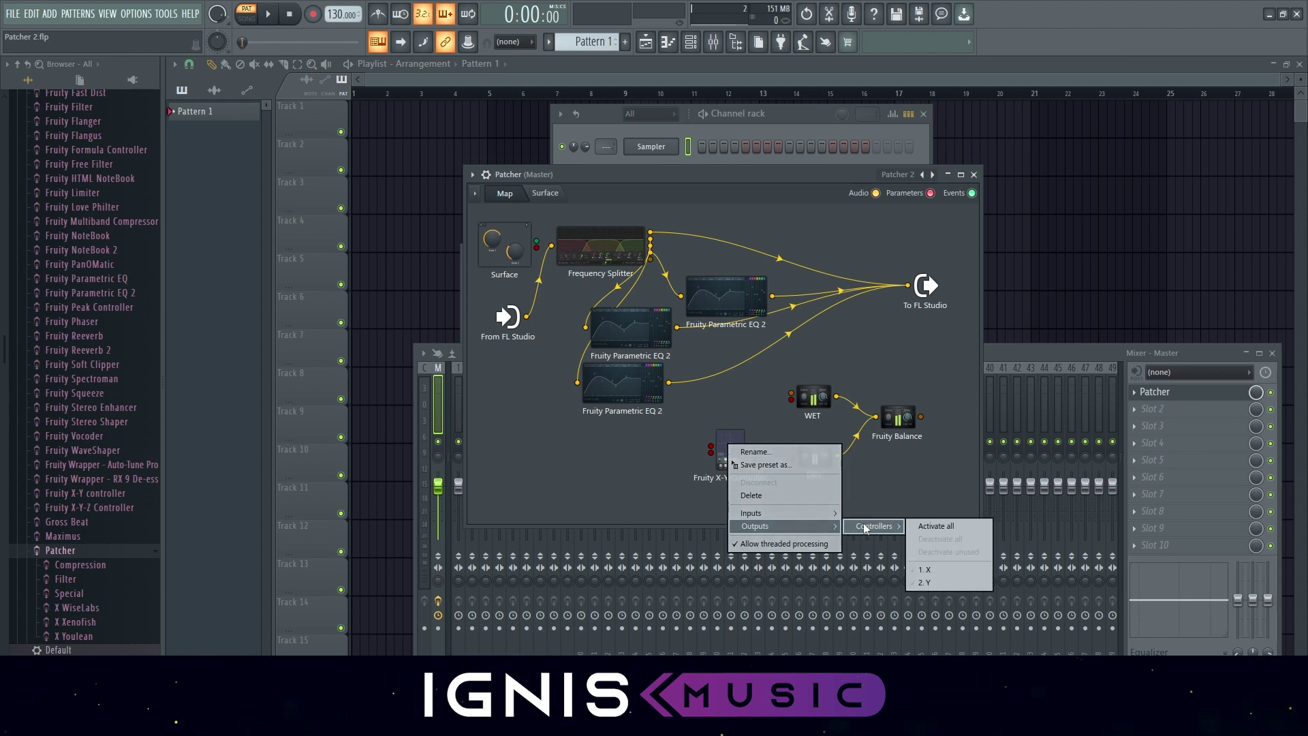
click(929, 568)
right_click(742, 455)
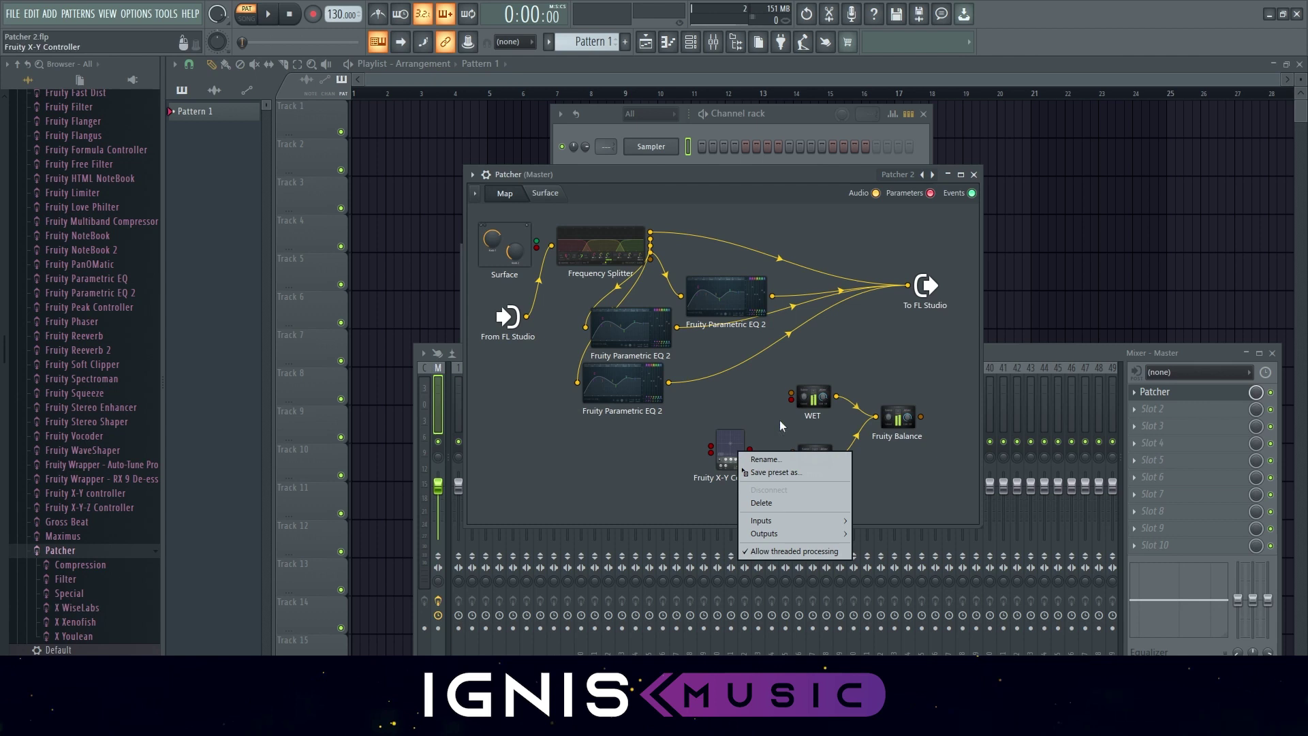
mouse_move(796, 531)
mouse_move(922, 534)
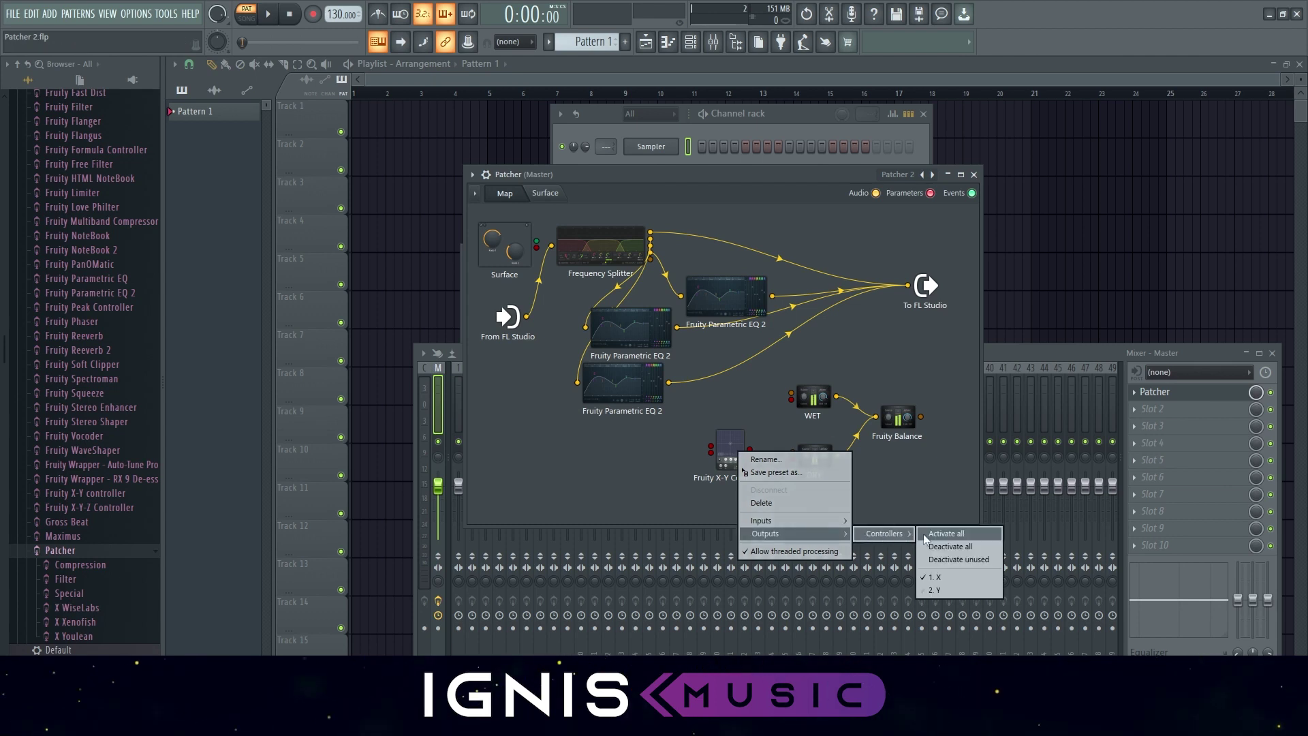
click(946, 590)
drag(731, 450, 699, 437)
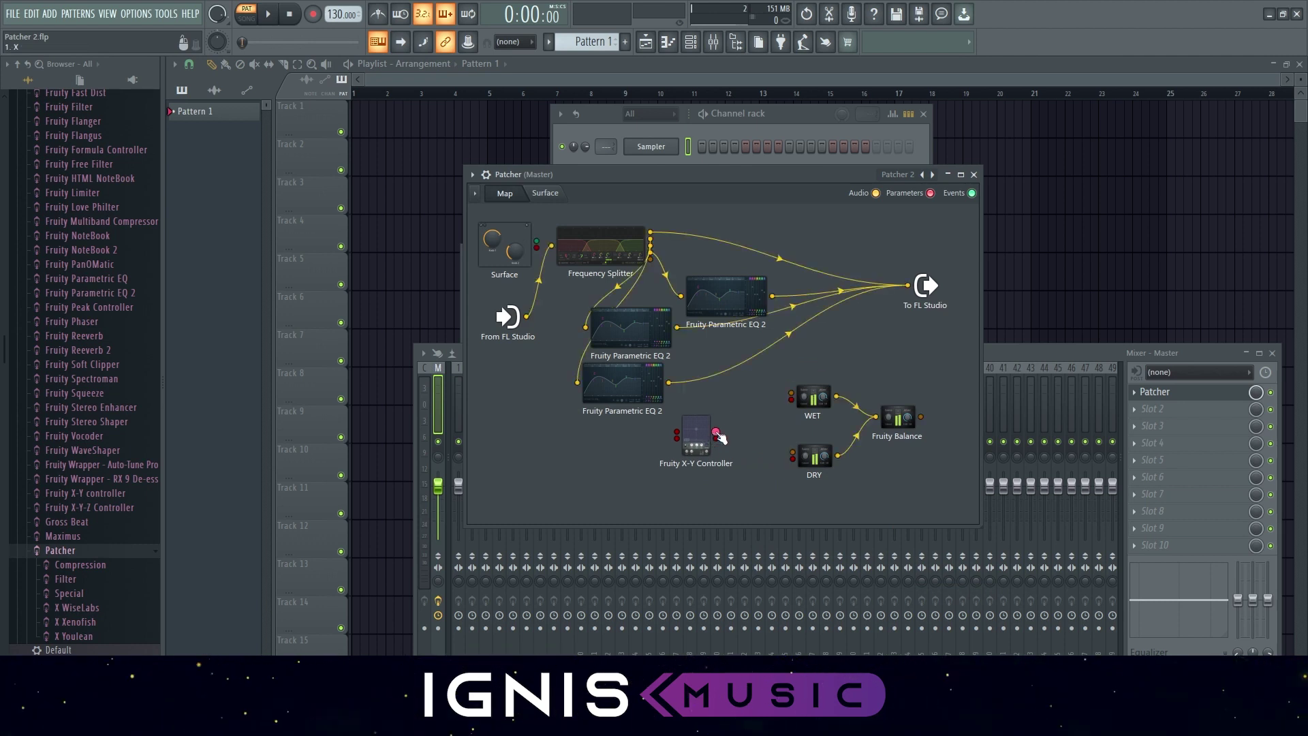
- Connect the Fruity X-Y Controller's X output to the WET module's Volume input and shift the controller further left
drag(716, 433, 719, 436)
drag(769, 389, 791, 400)
drag(697, 440, 673, 439)
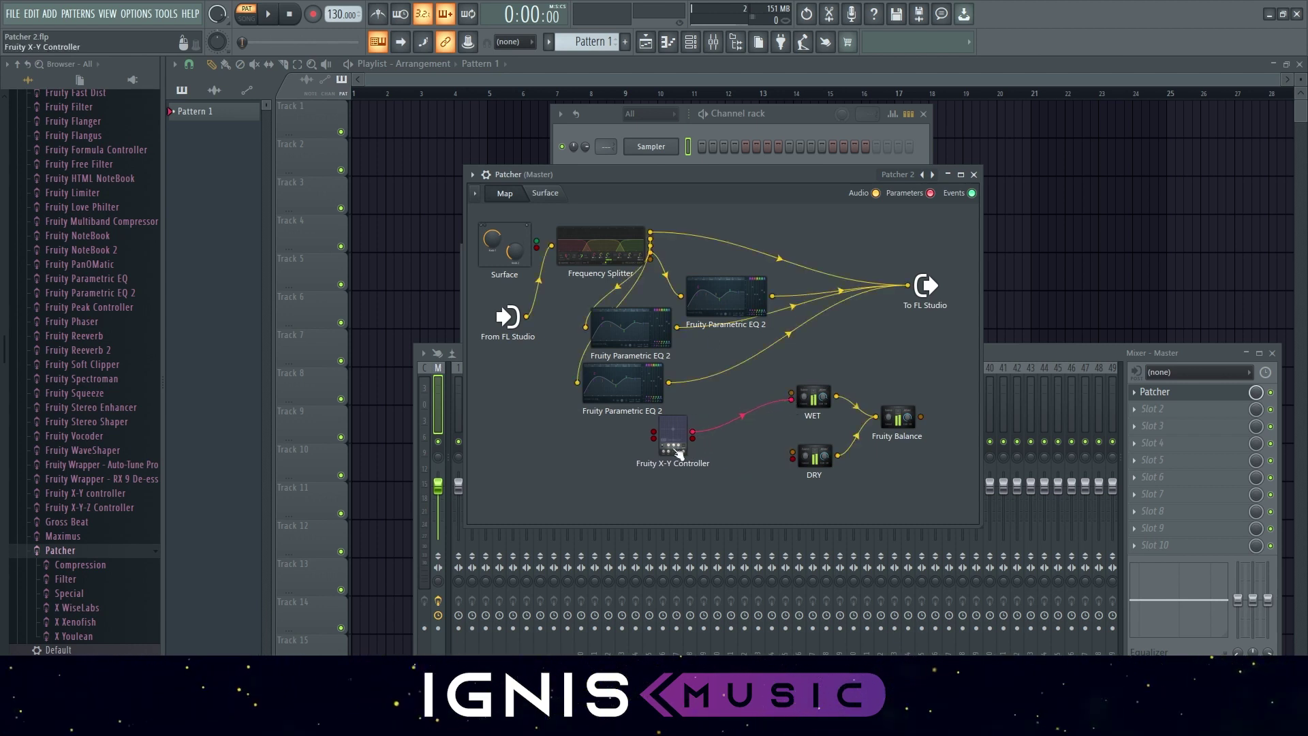
- Add a Fruity Formula Controller and place it between the Fruity X-Y Controller and the DRY module
right_click(745, 483)
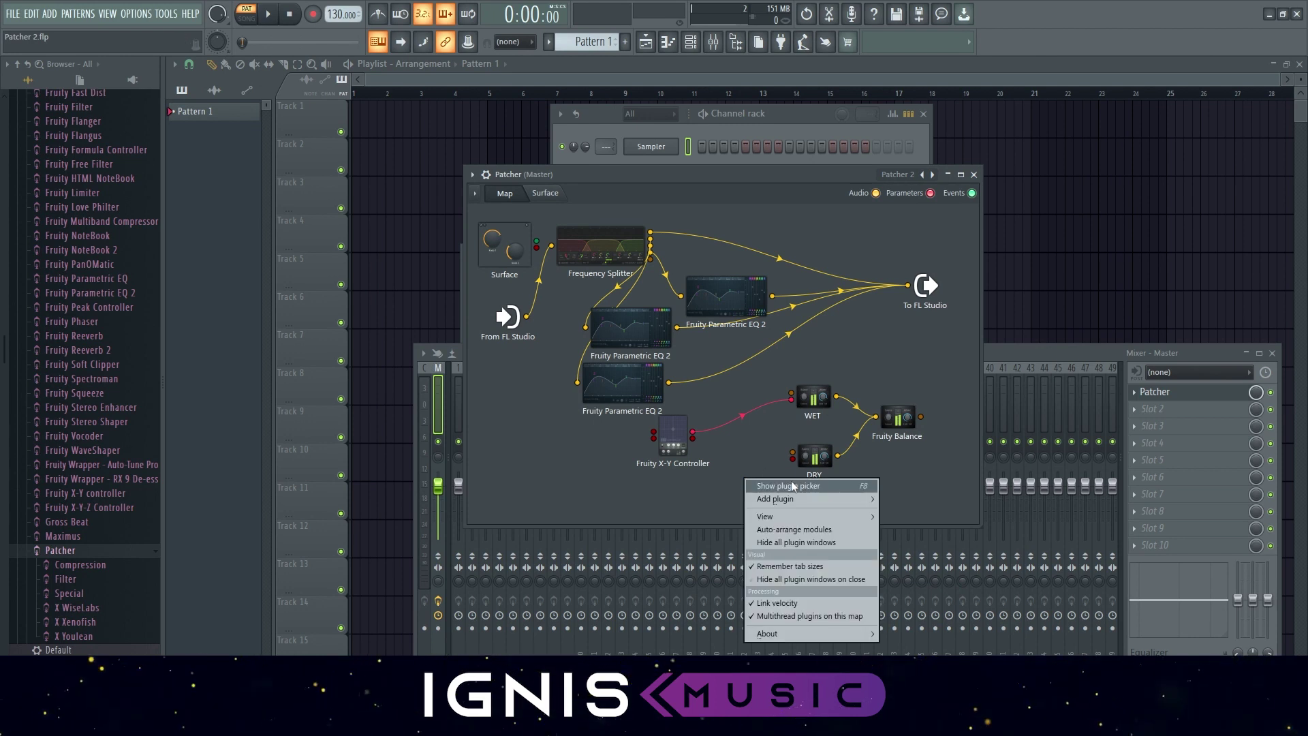
mouse_move(800, 500)
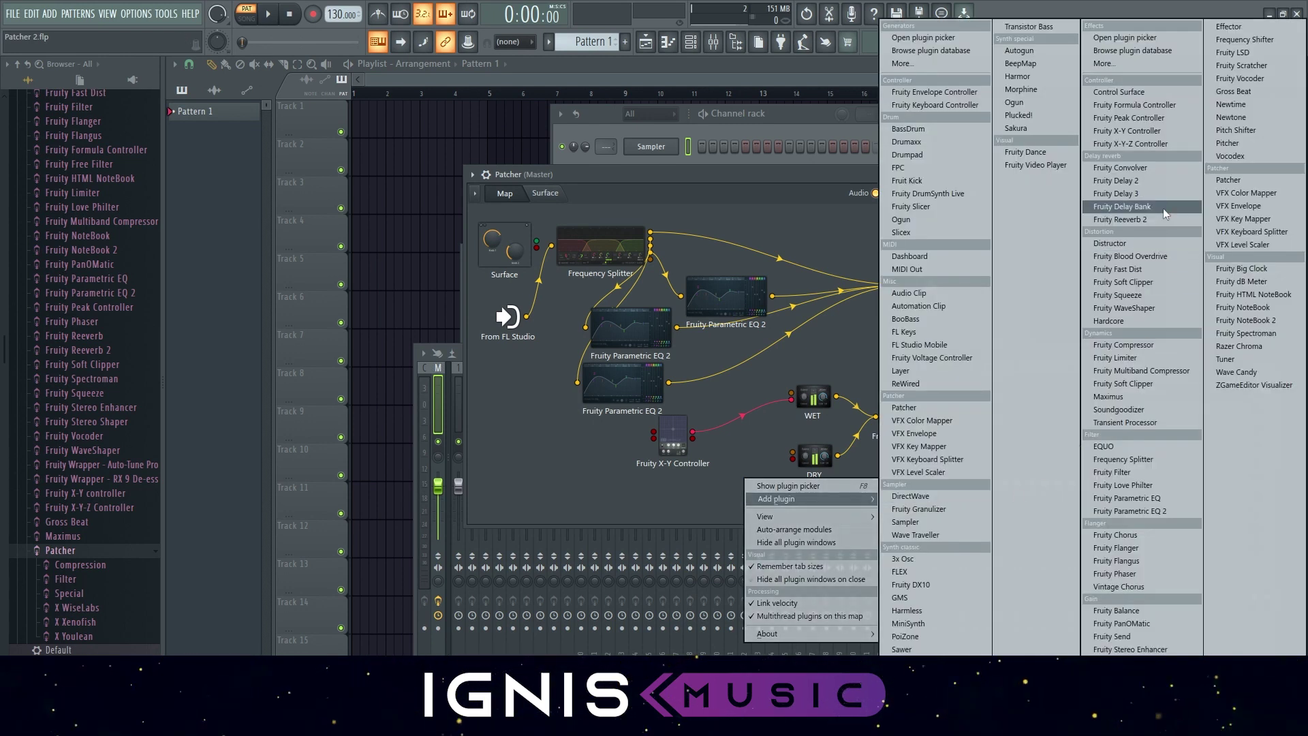
click(1160, 106)
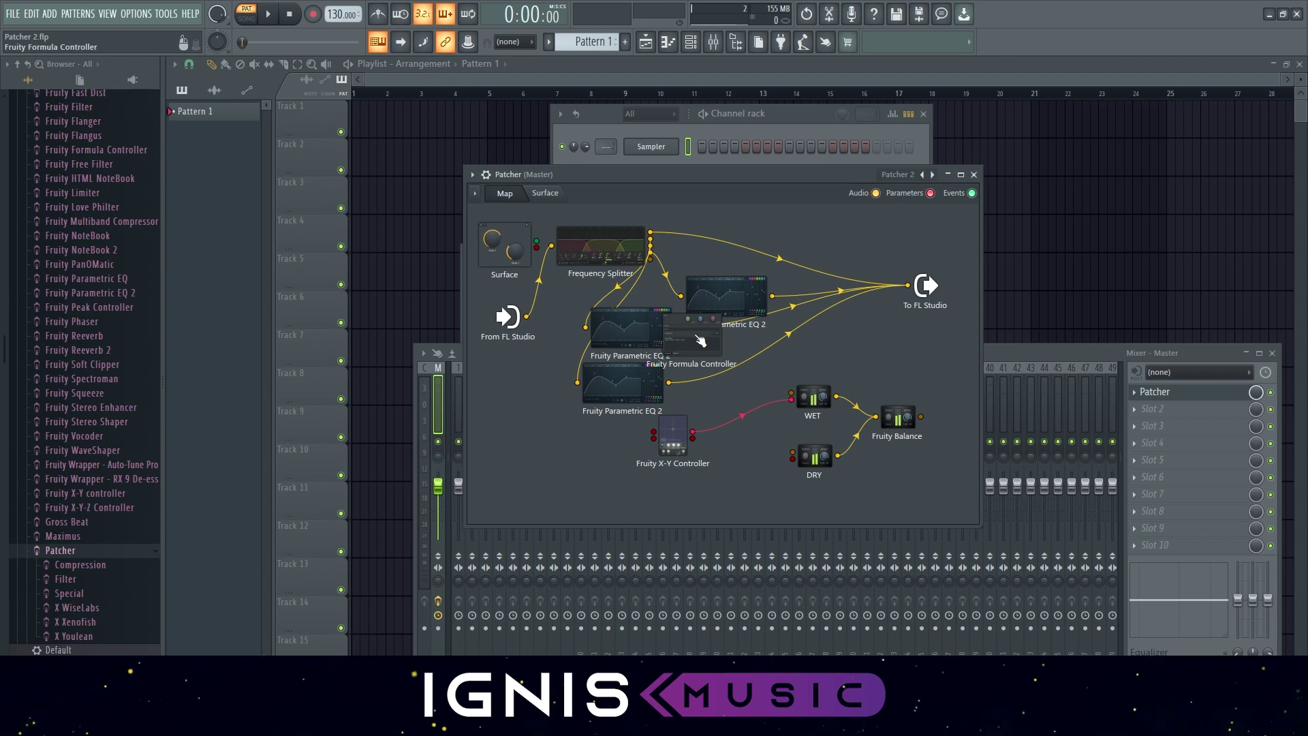
drag(709, 339, 756, 469)
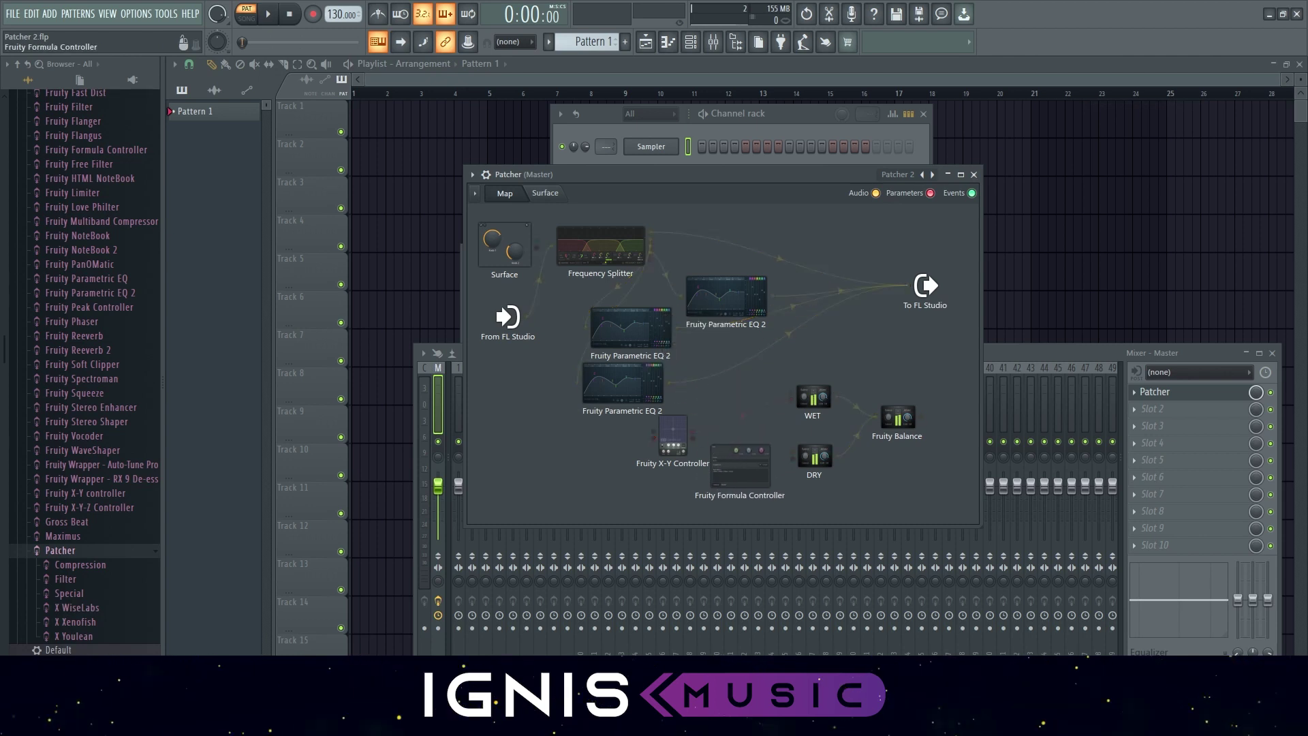
- Activate the "a parameter" input and the Out controller output on the Fruity Formula Controller
right_click(757, 469)
mouse_move(803, 531)
mouse_move(902, 533)
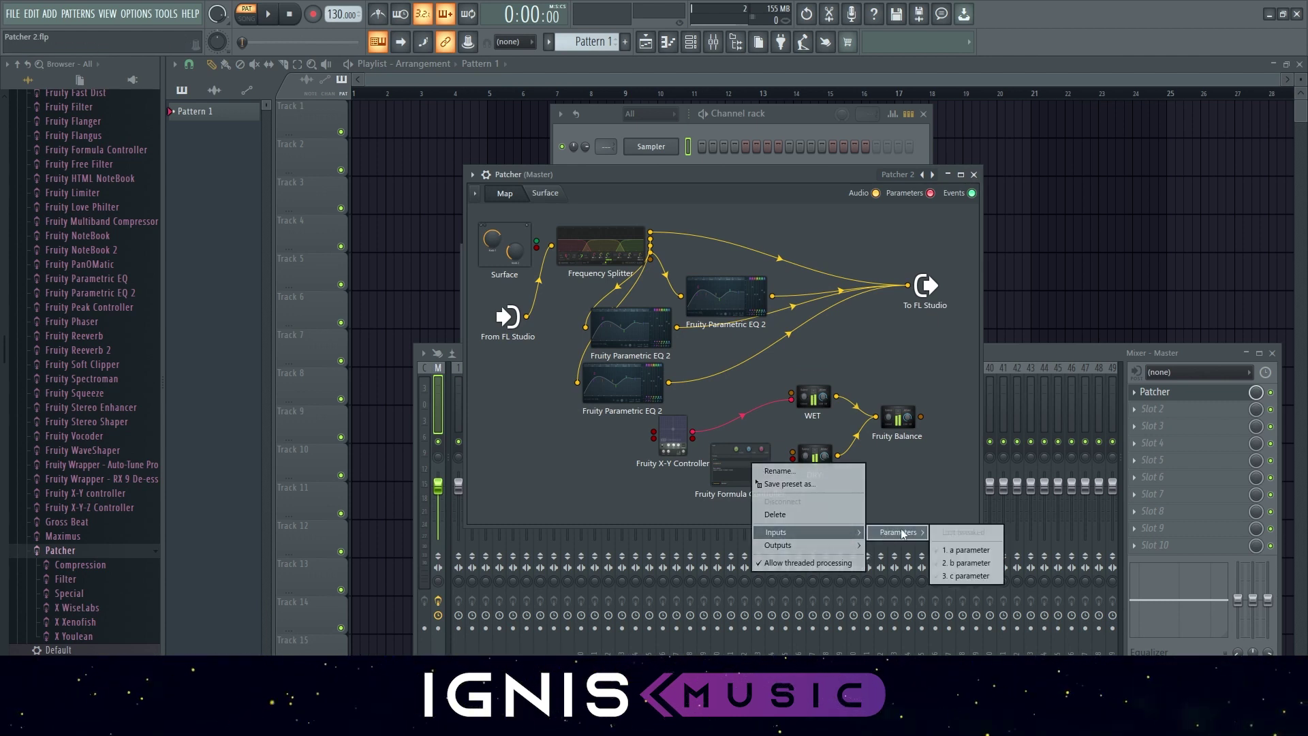
click(964, 550)
right_click(747, 472)
mouse_move(811, 550)
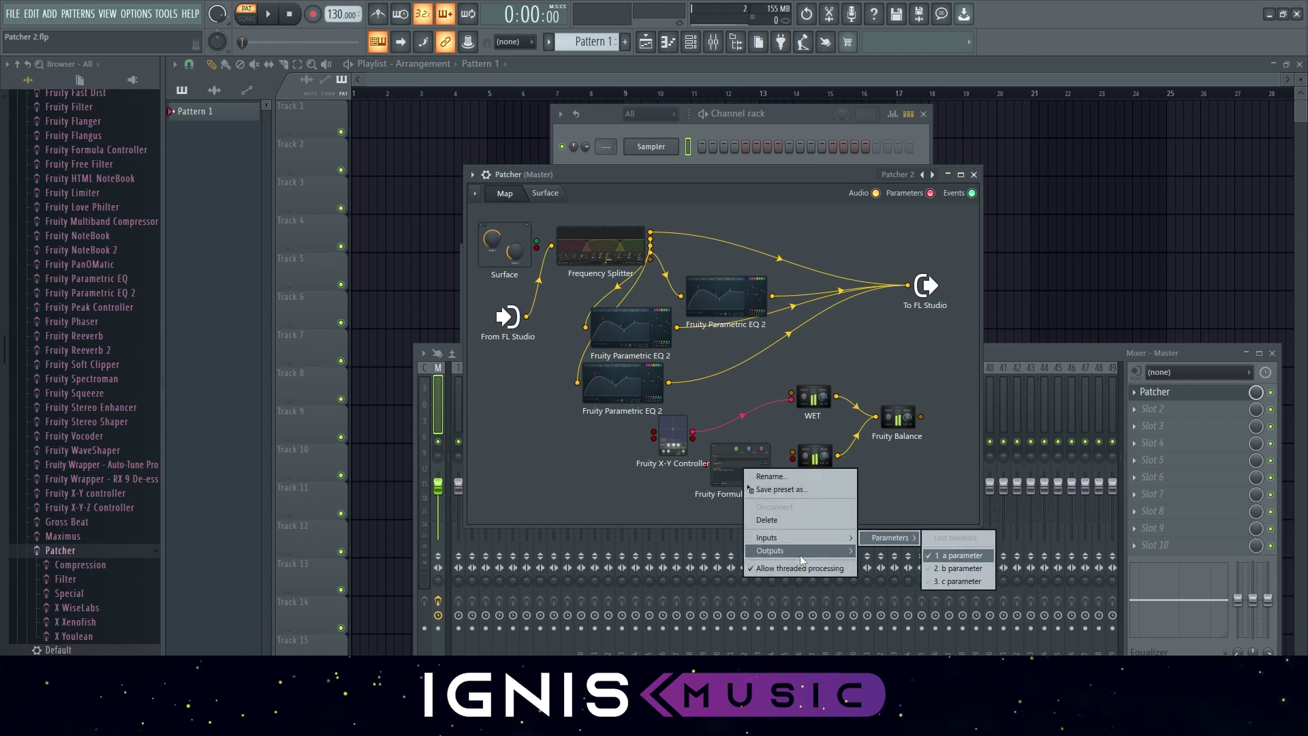
mouse_move(884, 549)
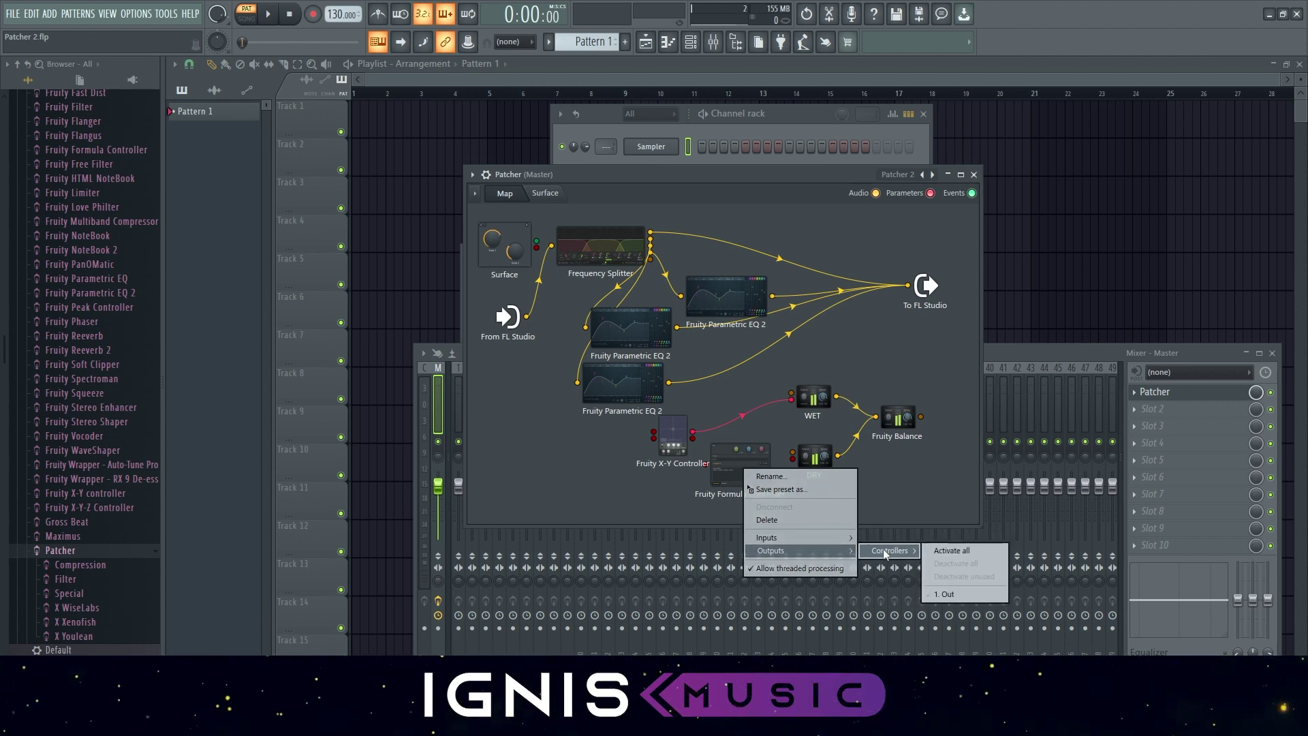
click(954, 593)
- Route the Fruity X-Y Controller's Y output through the Fruity Formula Controller's a parameter and Out into the DRY module's Volume input
drag(762, 475, 770, 487)
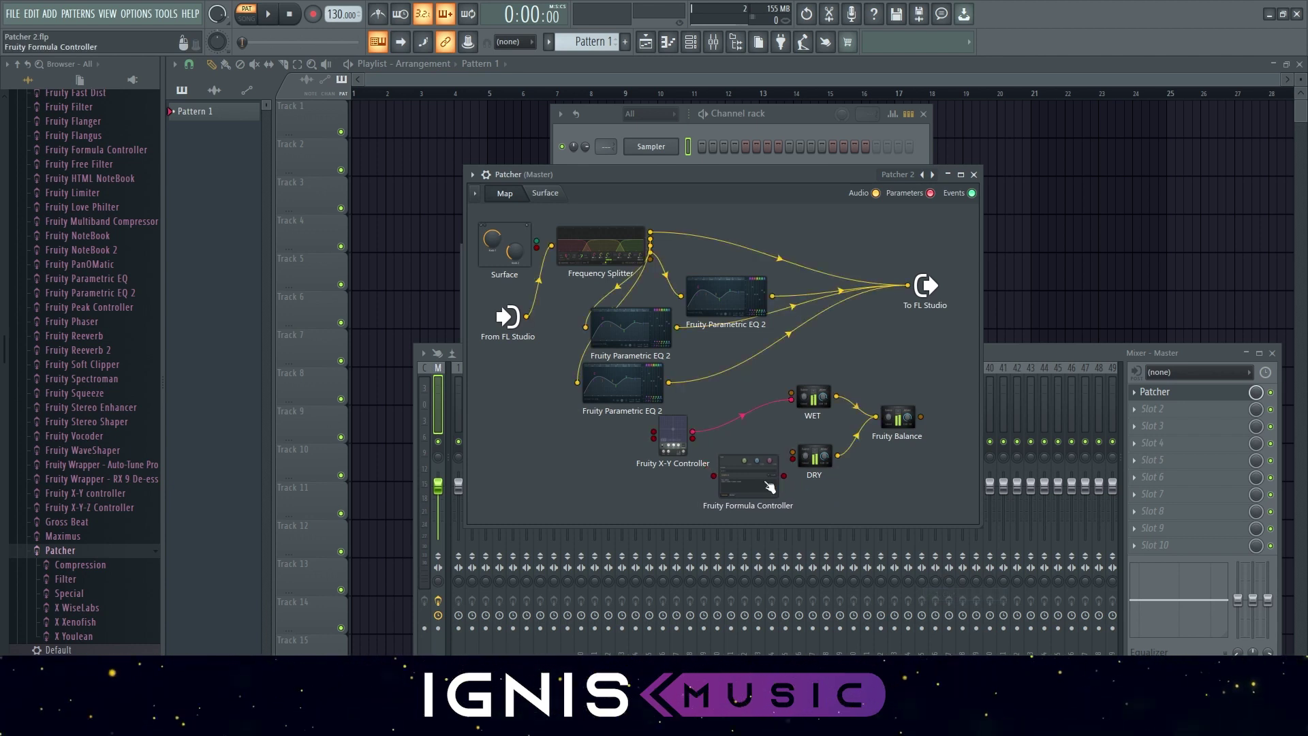
drag(690, 452, 713, 475)
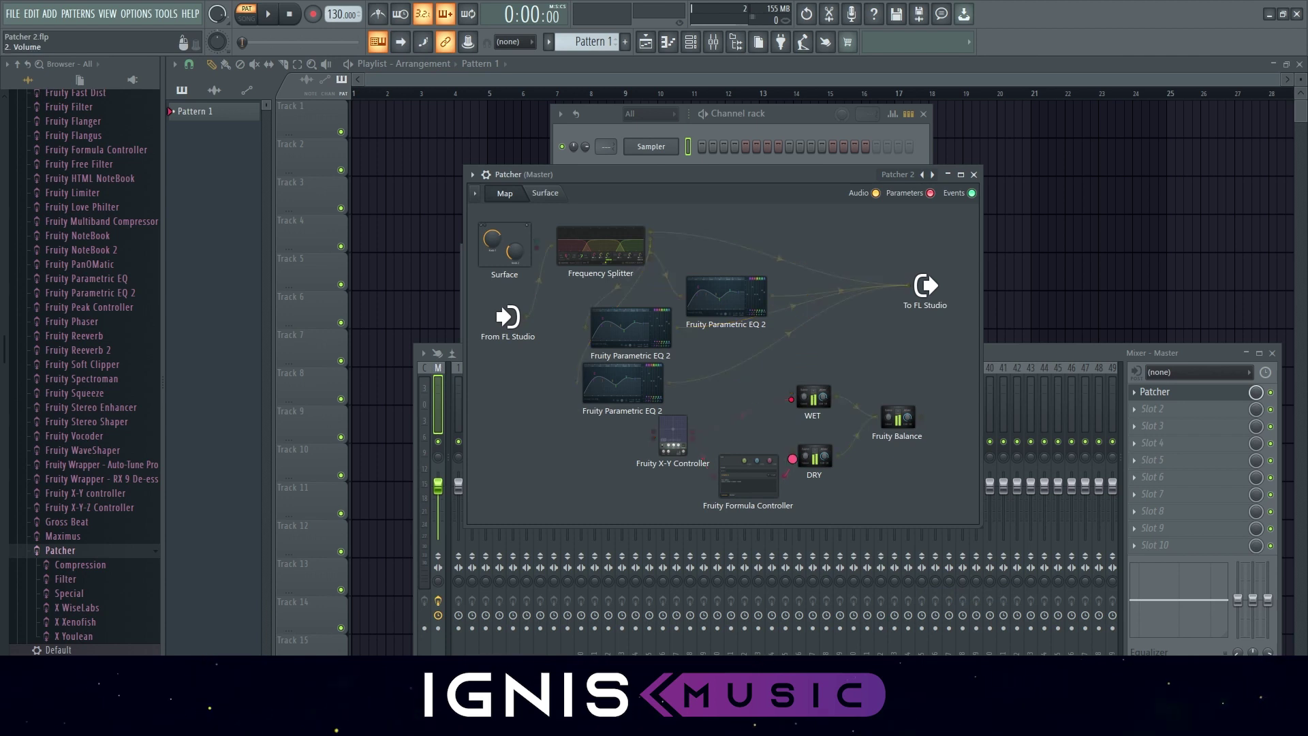
- Load the Mapping\Invert preset in the Fruity Formula Controller and close its window
double_click(746, 471)
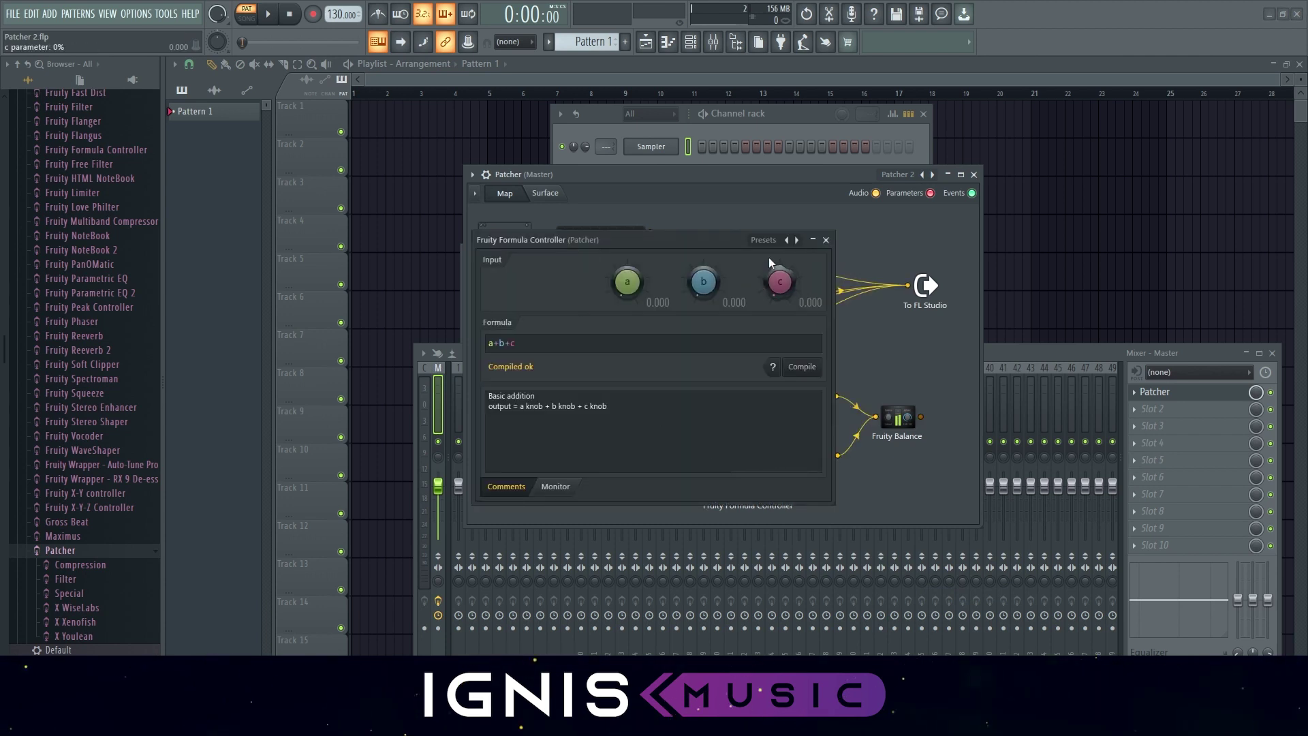
click(798, 240)
click(797, 240)
click(798, 240)
click(797, 240)
click(797, 240)
click(797, 240)
click(797, 240)
click(797, 240)
click(798, 239)
click(797, 240)
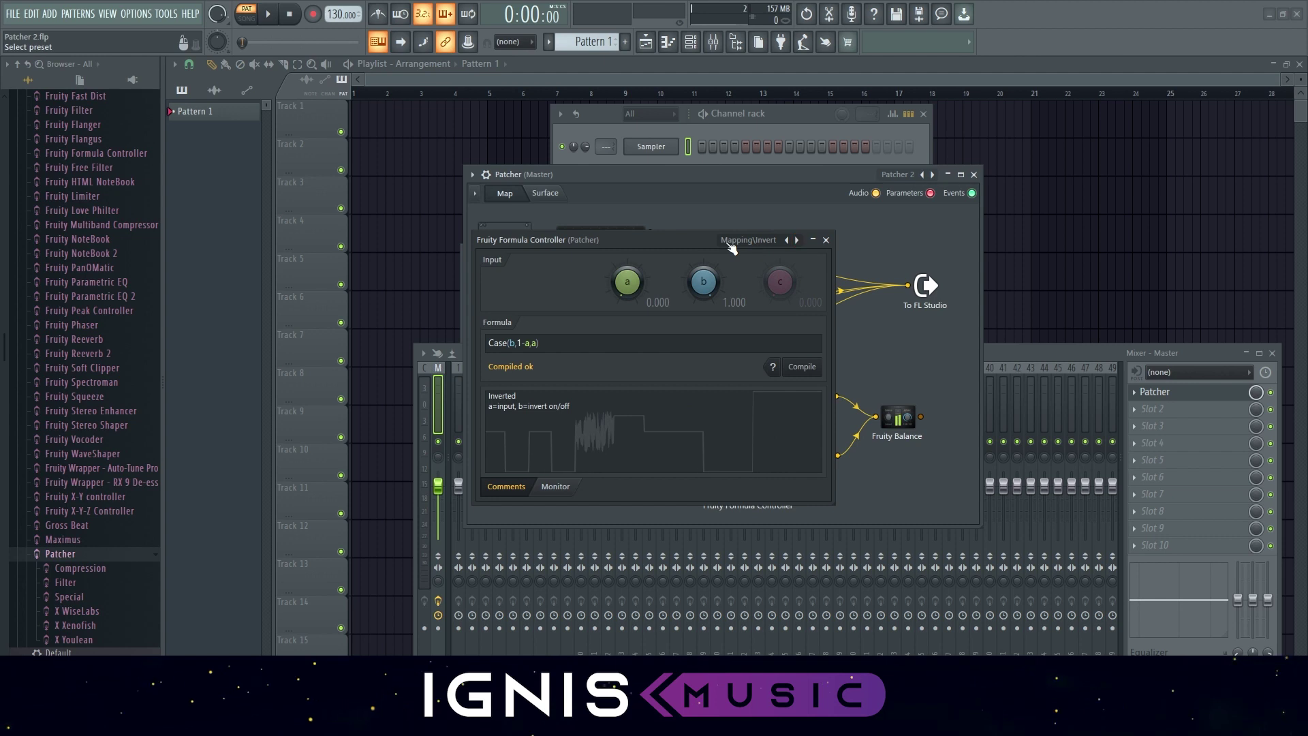
right_click(852, 244)
click(827, 240)
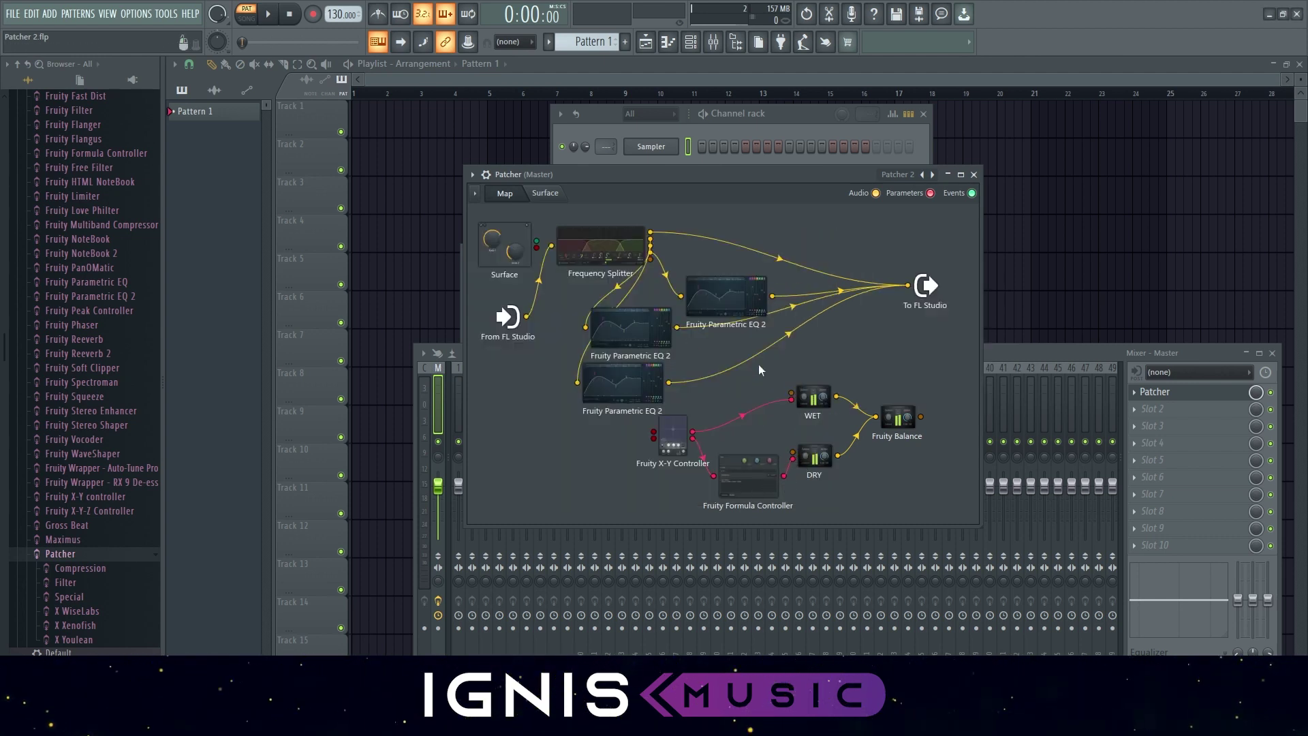
- Move the Fruity X-Y Controller slightly down and connect the Surface's WET/DRY output to its X Level input
drag(673, 436, 668, 451)
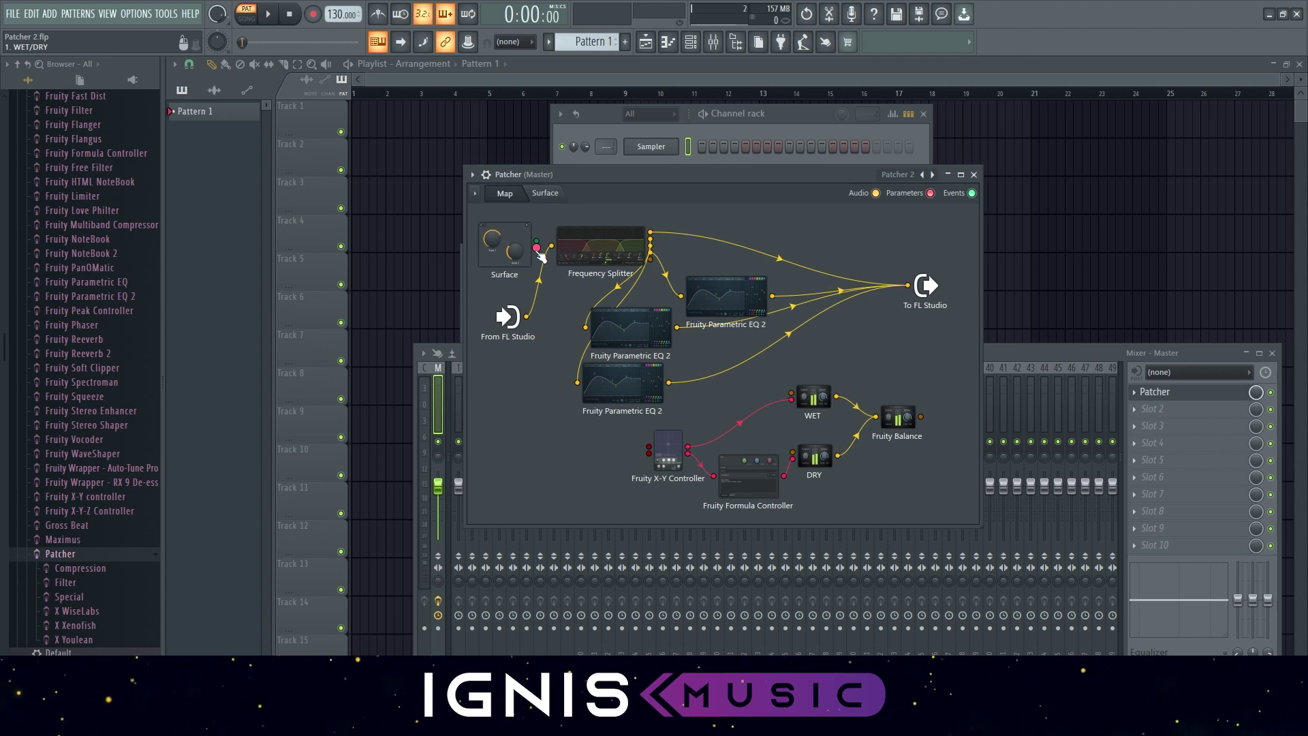
drag(538, 249, 538, 274)
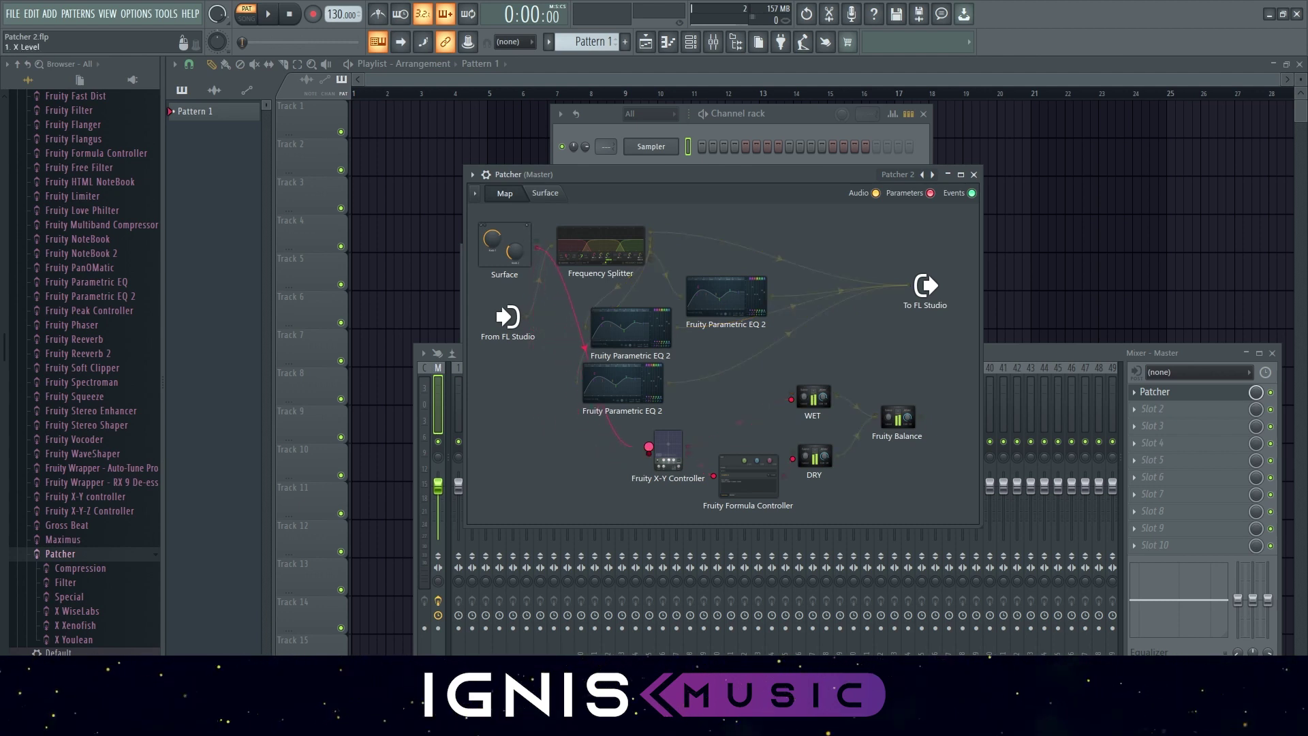
- Move the two lower Fruity Parametric EQ 2 modules to the right and link the Surface's WET/DRY output to the Fruity X-Y Controller's second input
drag(647, 447, 649, 447)
drag(620, 385, 669, 389)
drag(628, 328, 646, 325)
drag(538, 249, 645, 456)
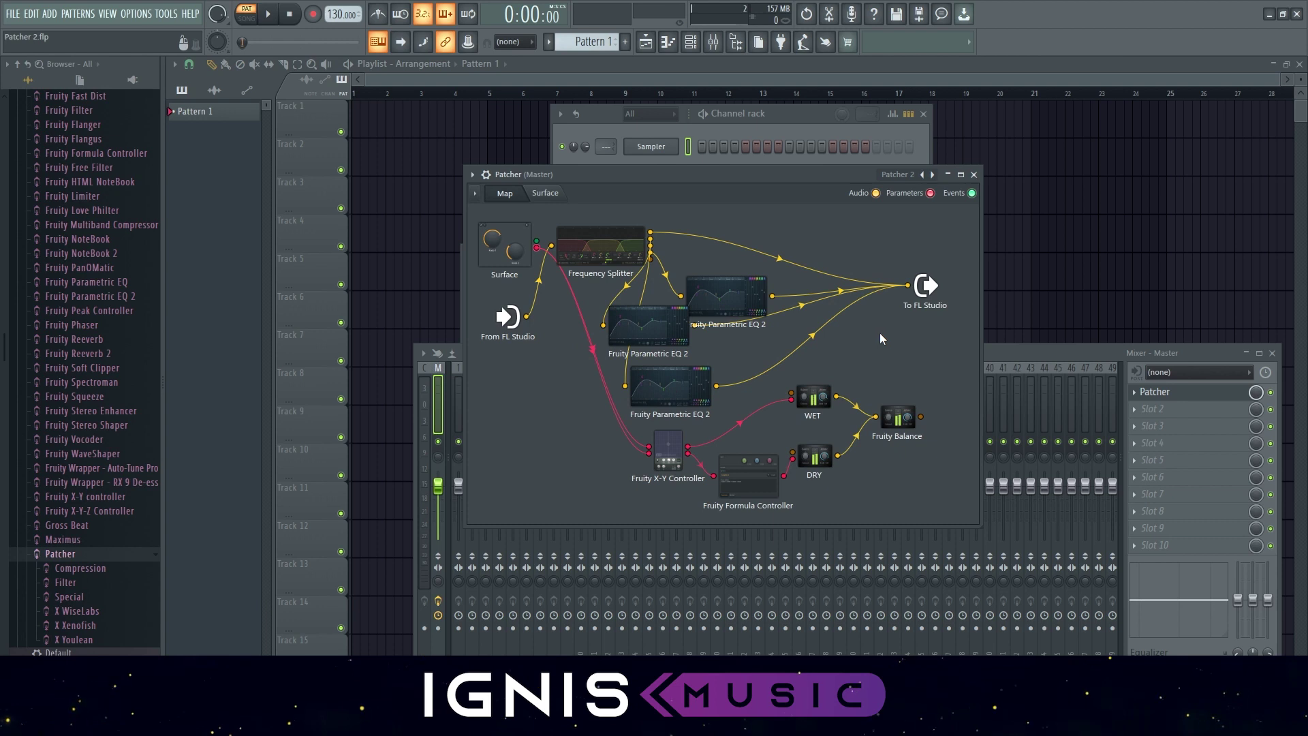
- Turn off edit mode on the Patcher surface holding the WET/DRY knob and return to the module map
click(545, 193)
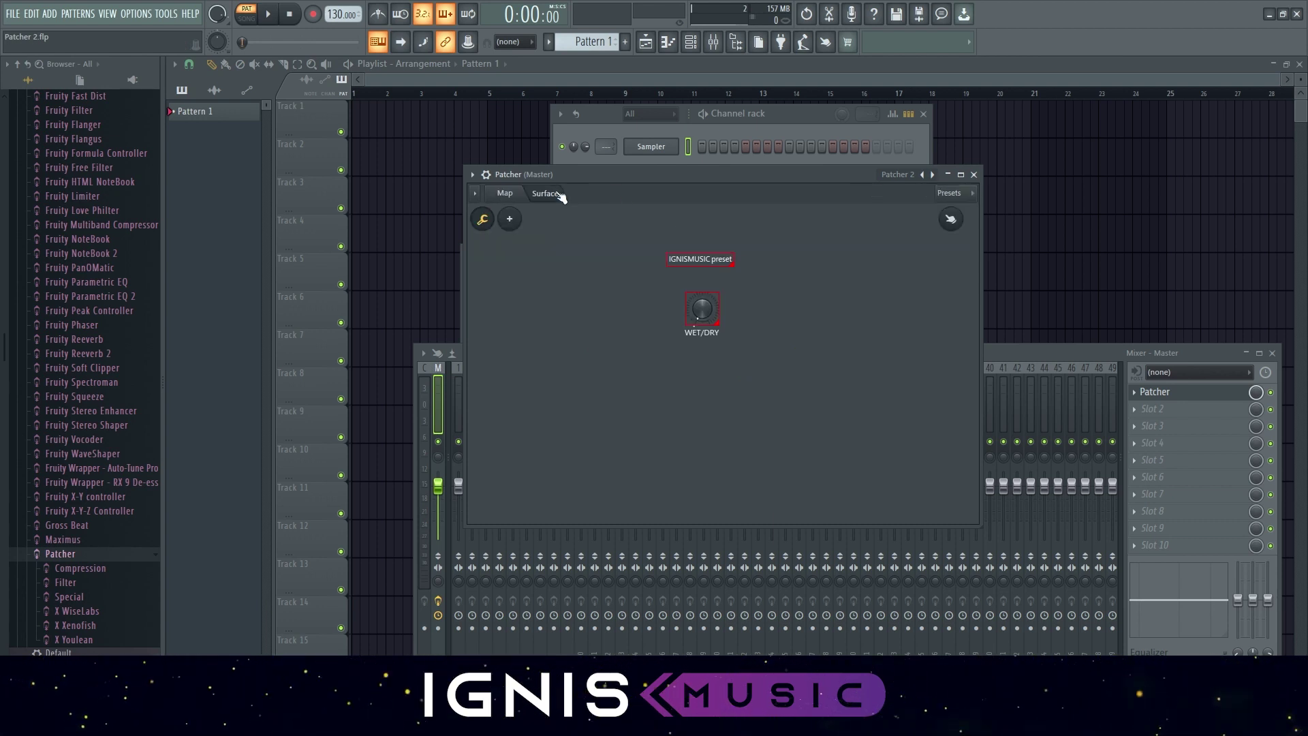
click(483, 219)
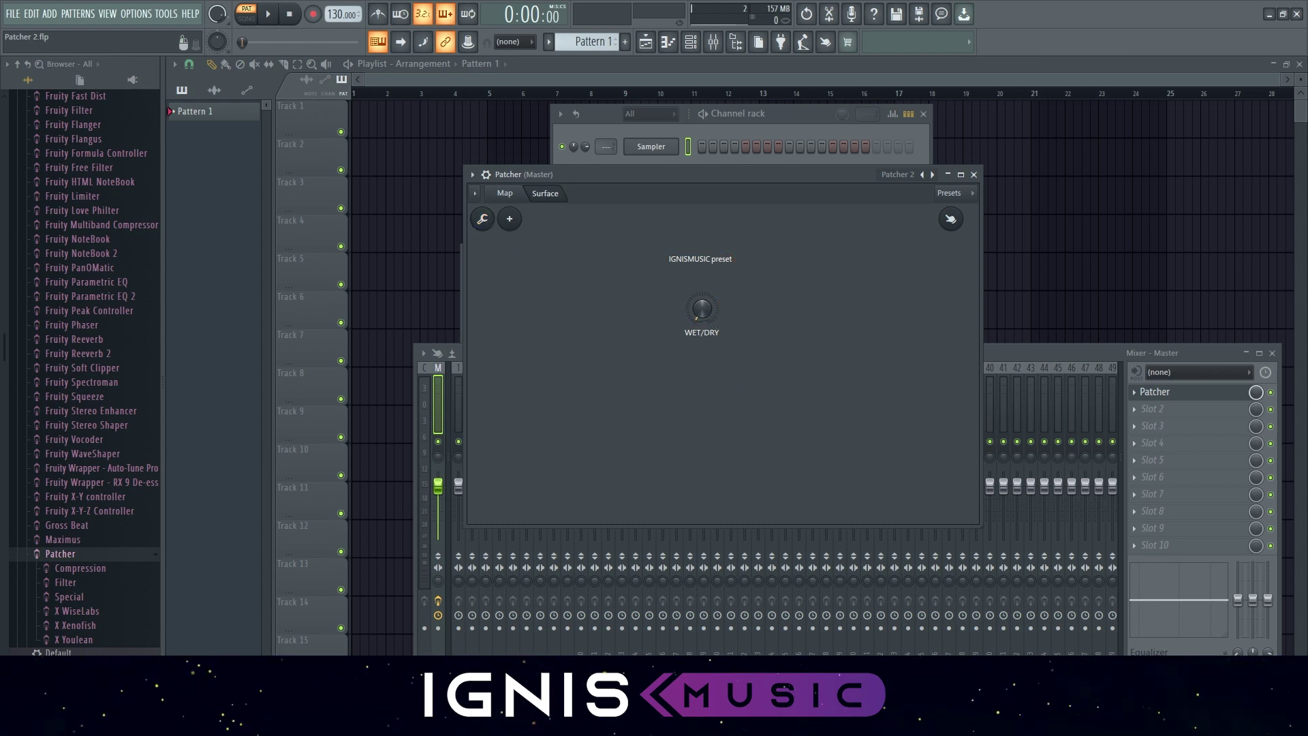
click(521, 198)
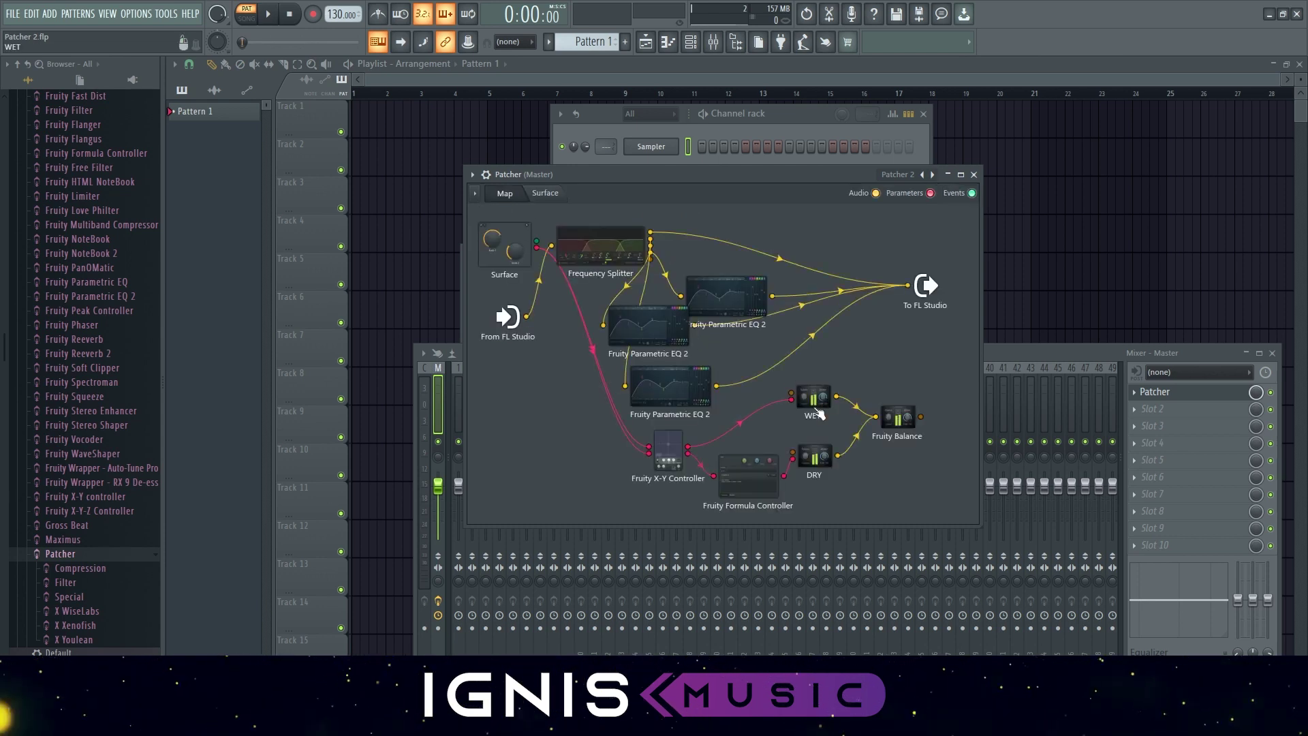
- Test the surface's WET/DRY knob and check how the Volume levels of the DRY and WET modules respond, closing their windows
click(816, 409)
click(811, 462)
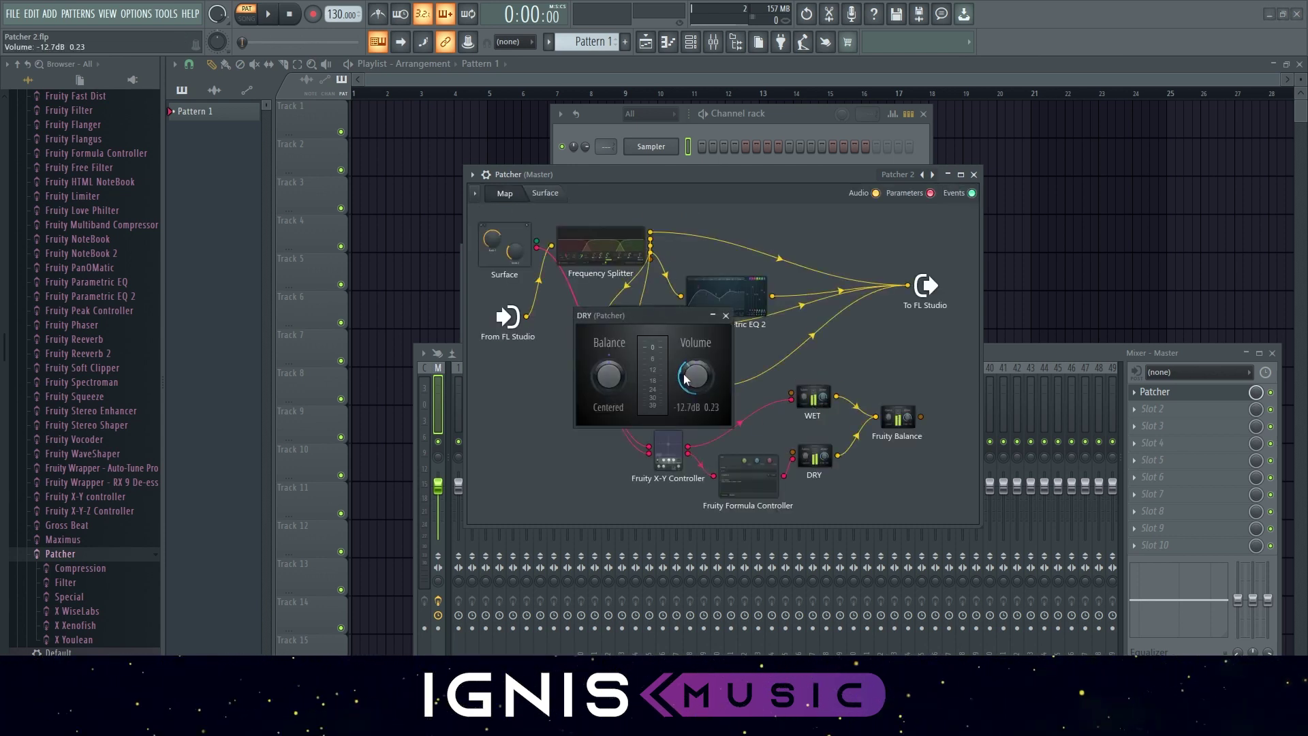
click(545, 192)
drag(702, 304, 703, 381)
click(505, 193)
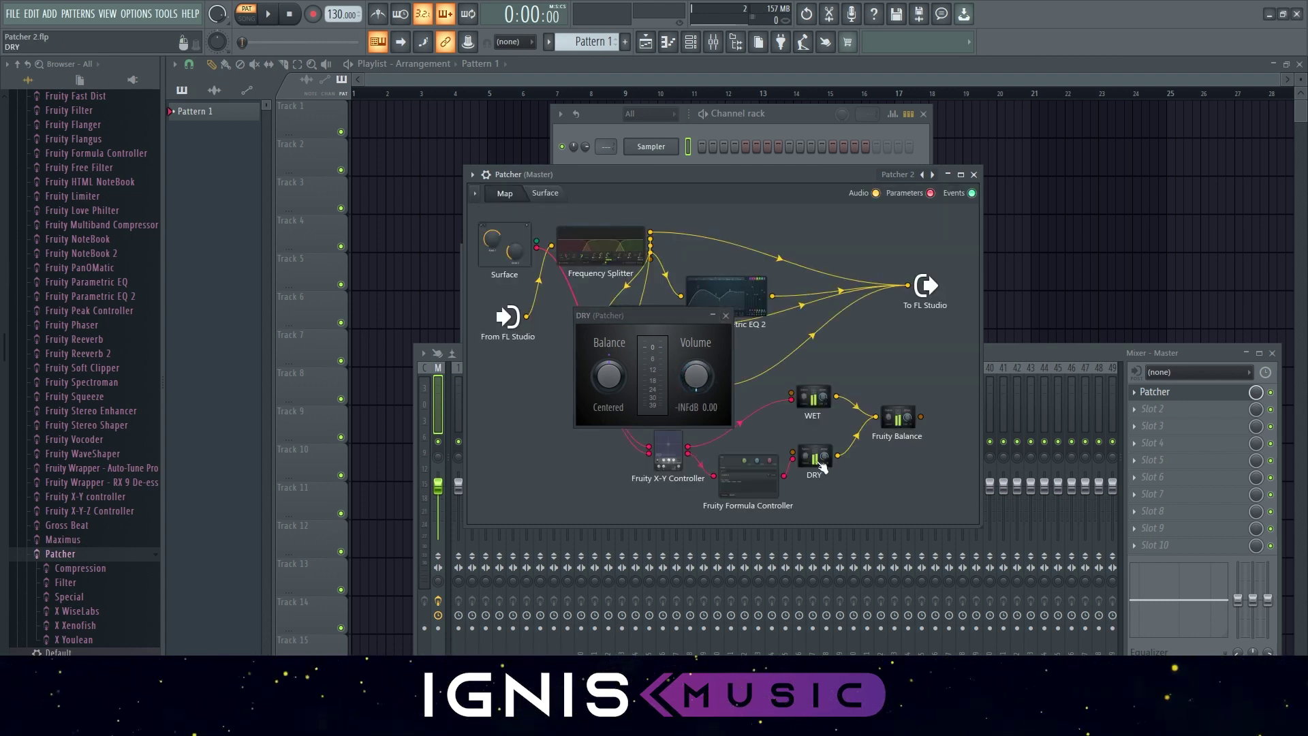
click(814, 399)
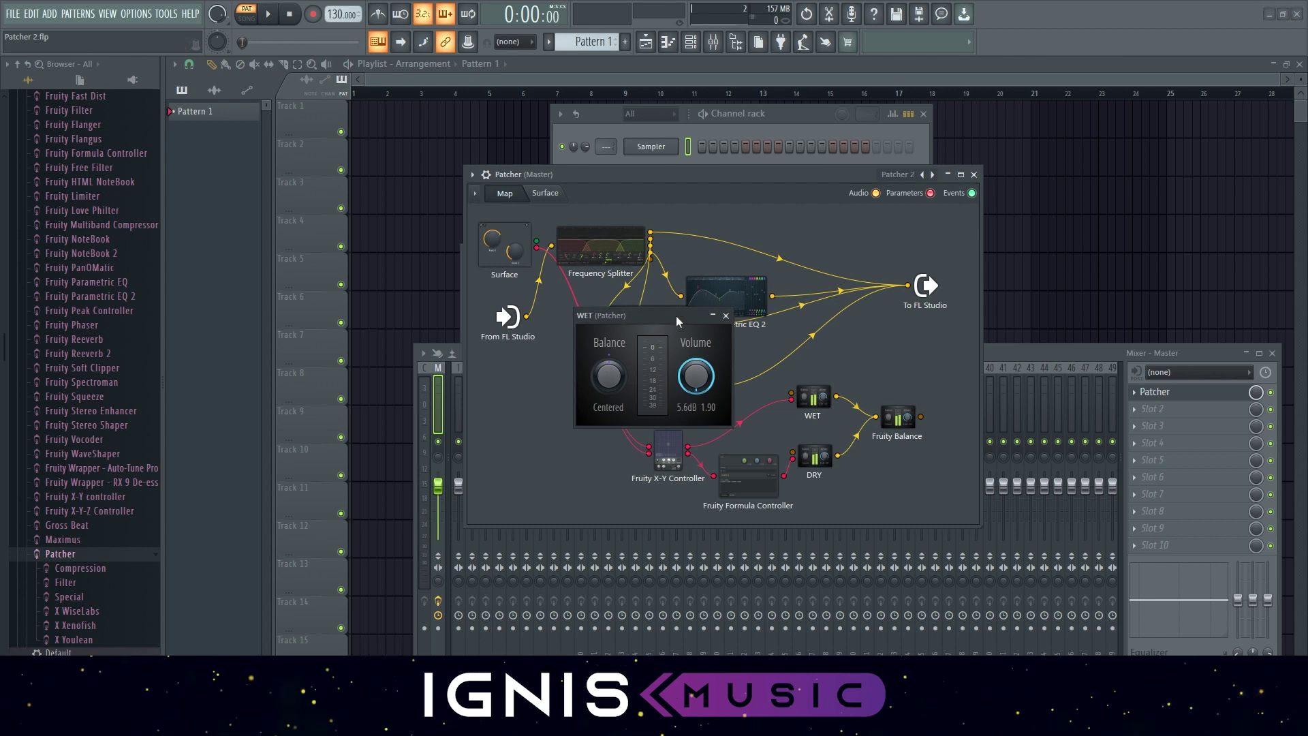
drag(676, 316, 566, 316)
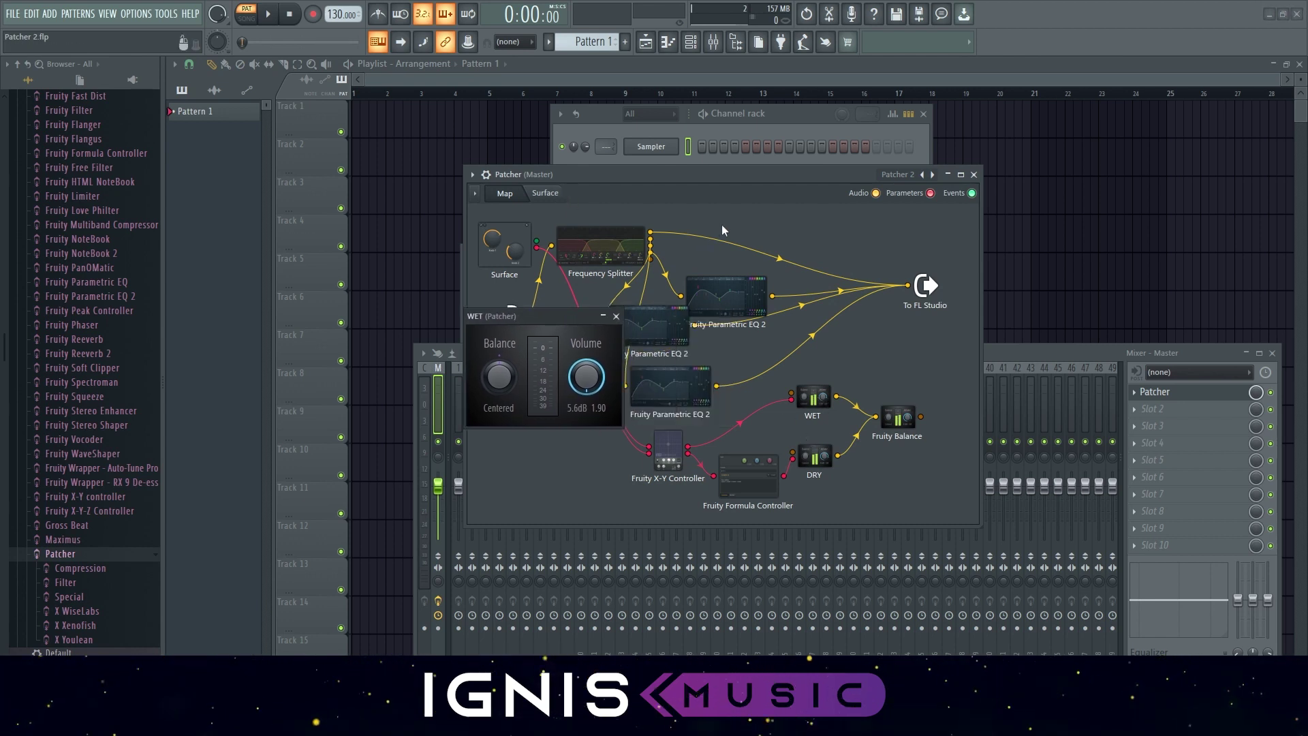
click(616, 315)
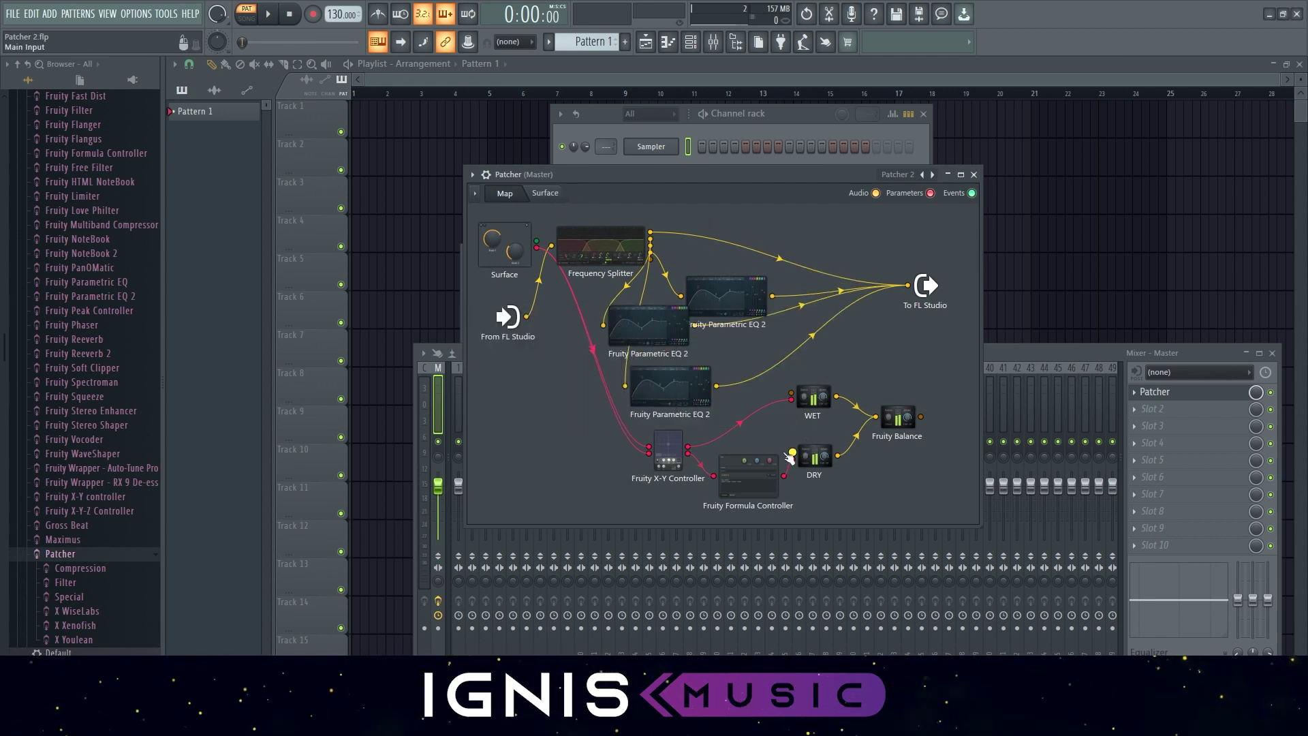
click(556, 196)
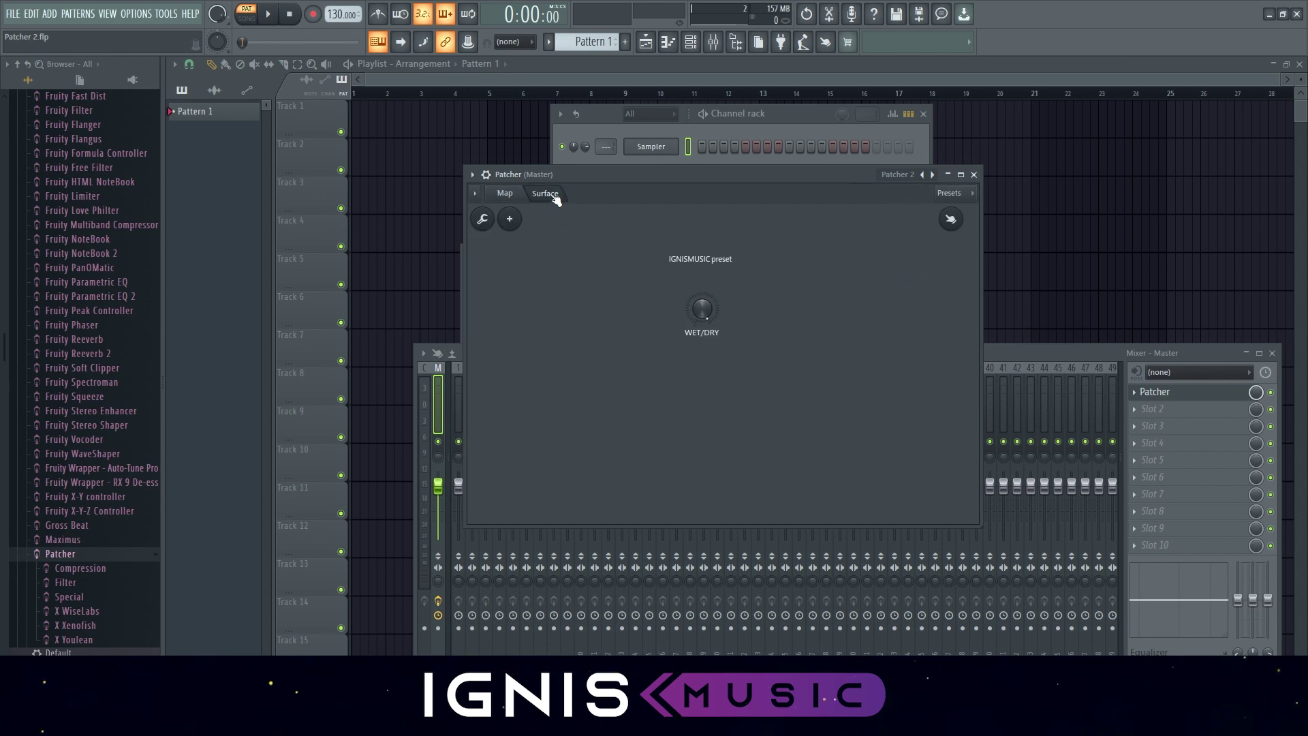
click(507, 196)
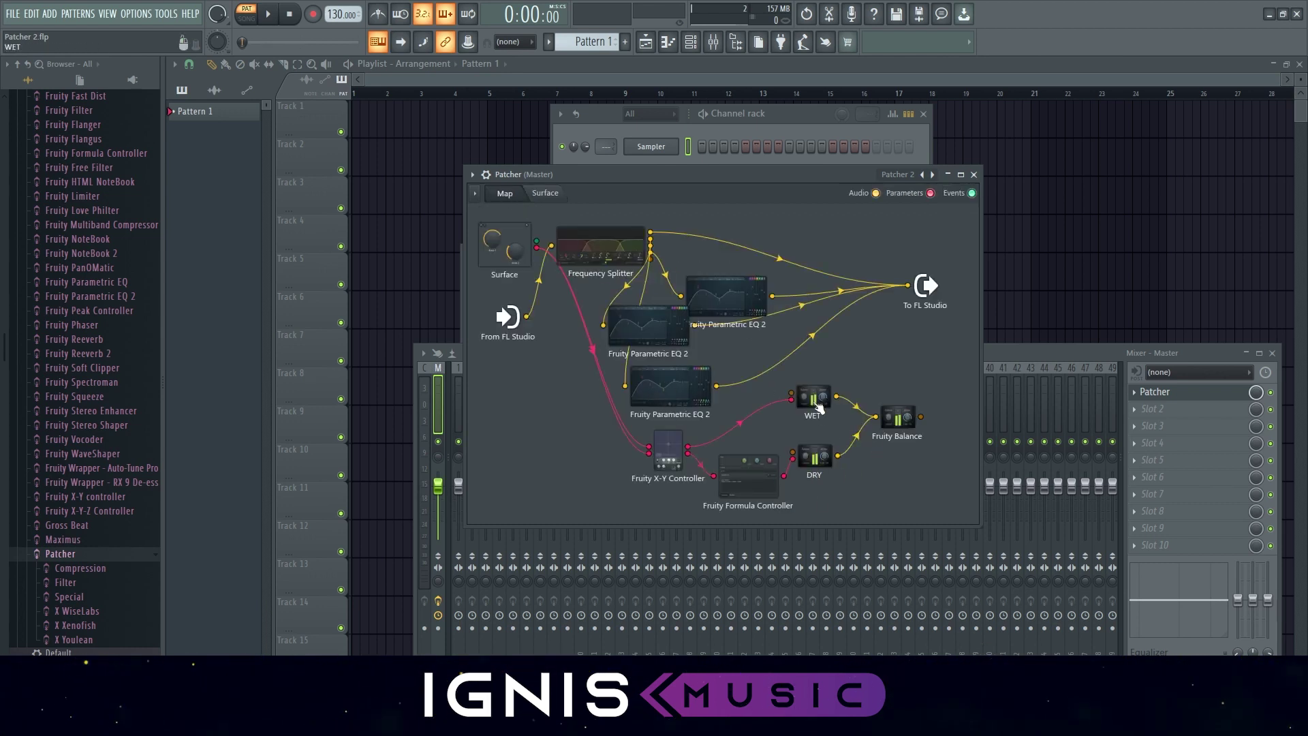
- Shift the Fruity X-Y Controller left and reroute the three Parametric EQ 2 outputs into WET and the Frequency Splitter's direct output into DRY
drag(671, 453, 650, 460)
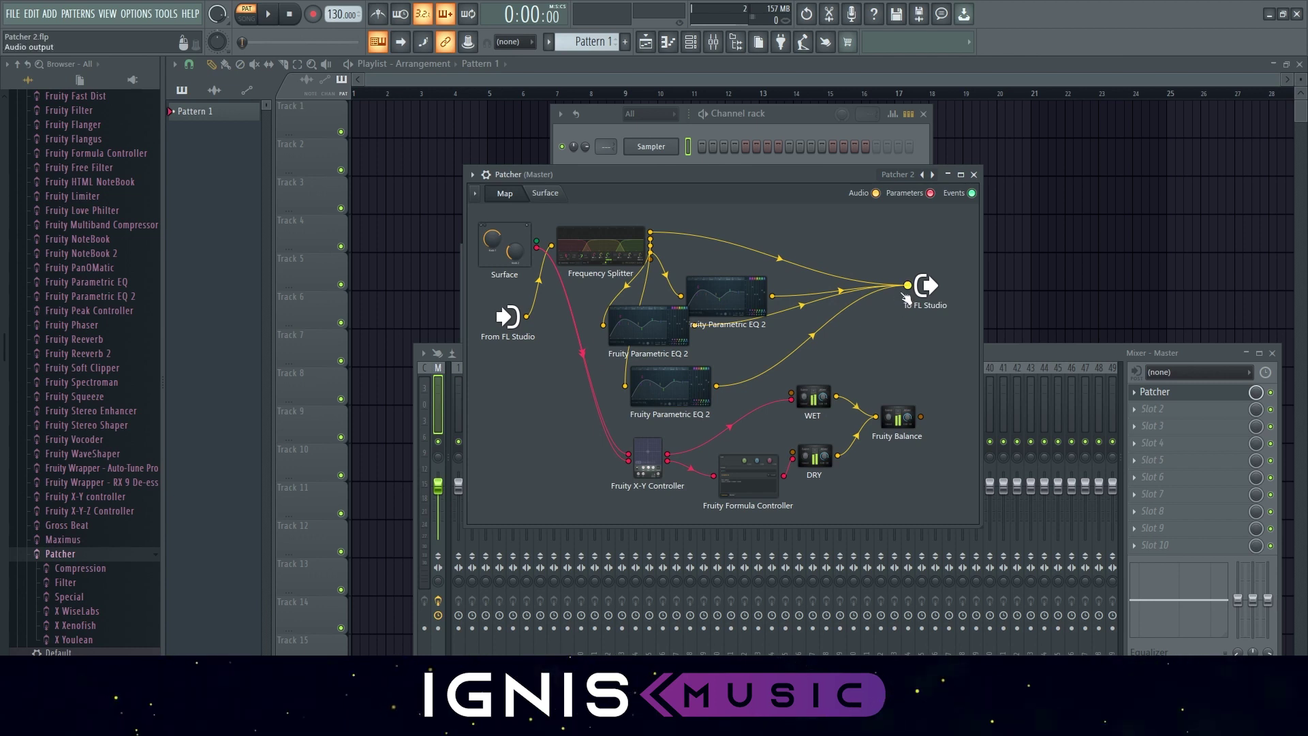
drag(906, 297, 791, 393)
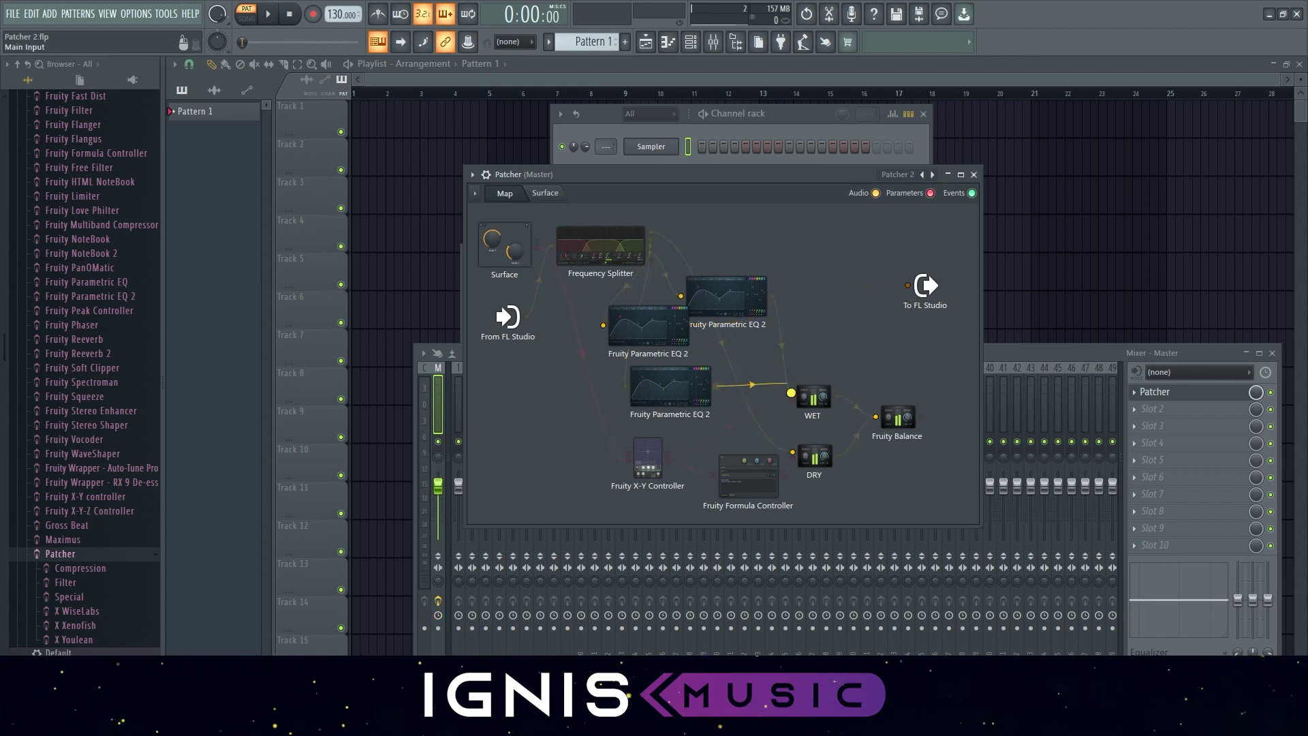
- Move the WET, DRY and Fruity Balance modules upward and connect Fruity Balance's output to To FL Studio
drag(814, 395, 821, 332)
drag(815, 455, 816, 403)
mouse_move(920, 416)
mouse_down()
mouse_move(893, 279)
mouse_move(908, 285)
mouse_move(883, 382)
mouse_up()
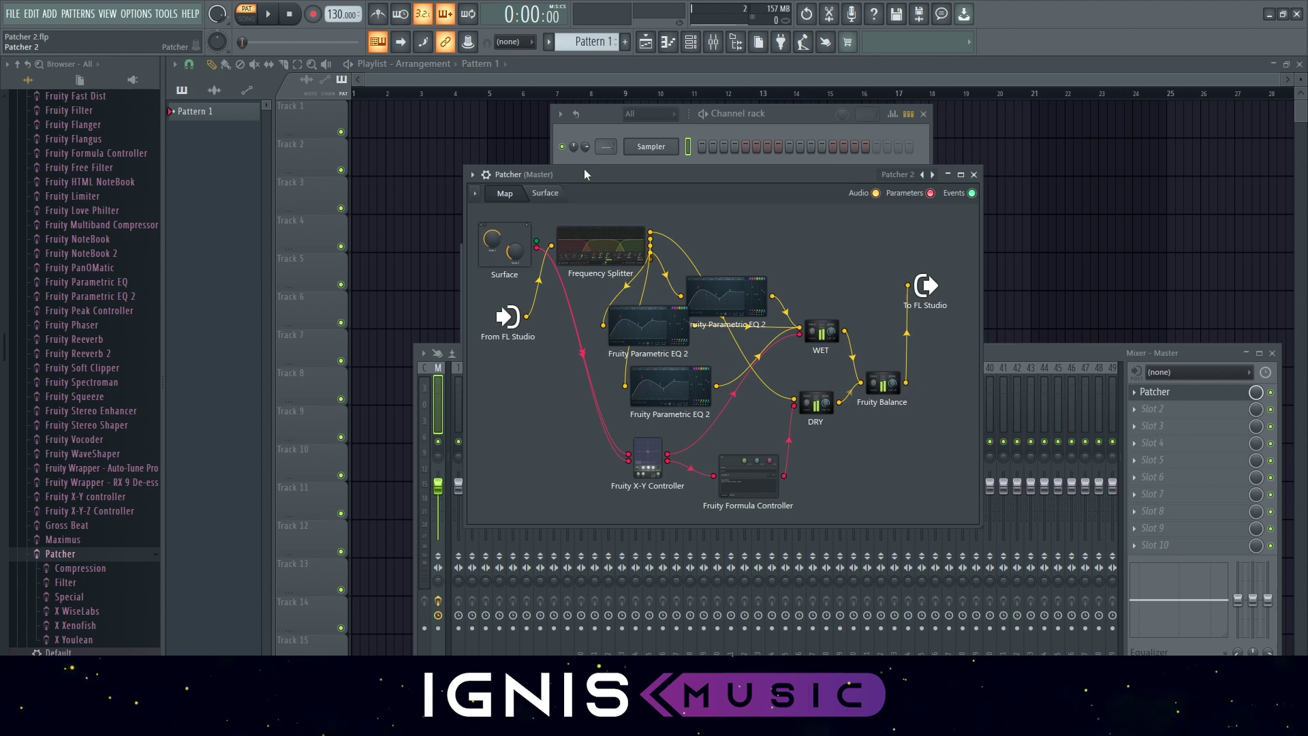
- Turn the WET/DRY knob again and compare the Volume of the rewired WET and DRY modules, closing their windows
click(545, 193)
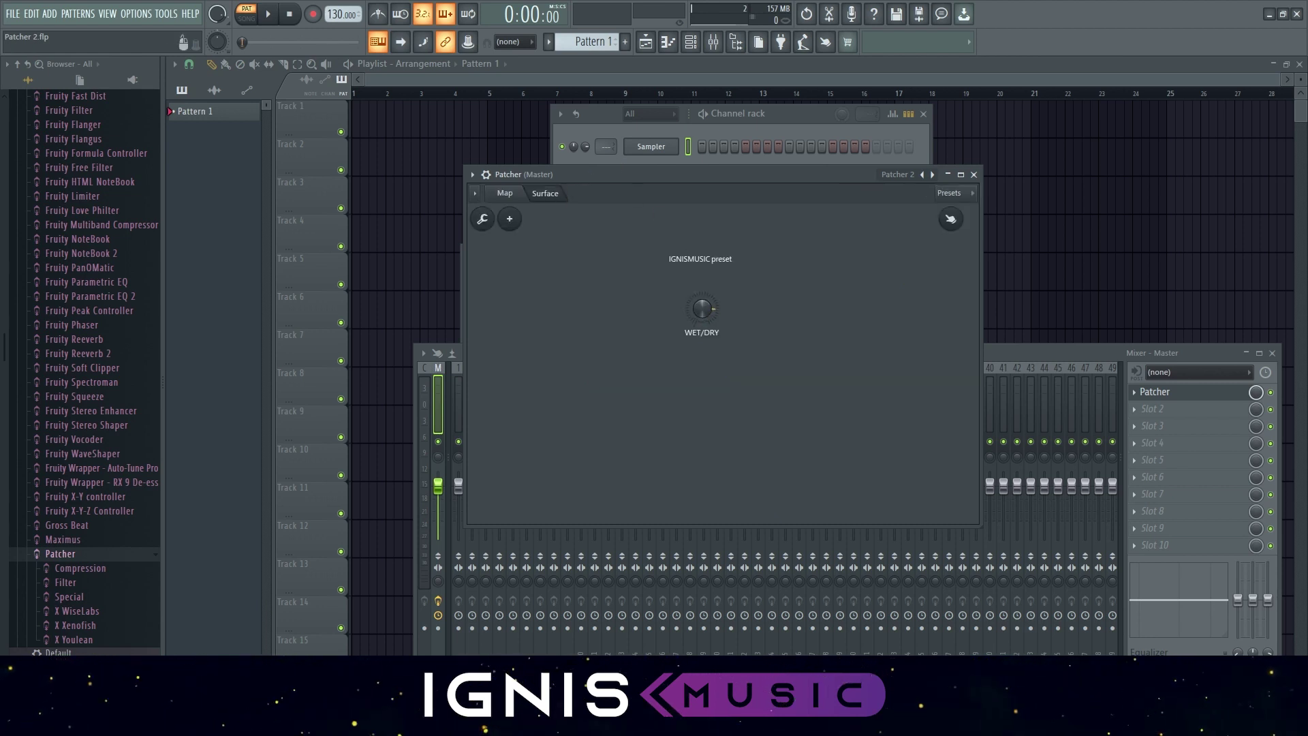
click(512, 197)
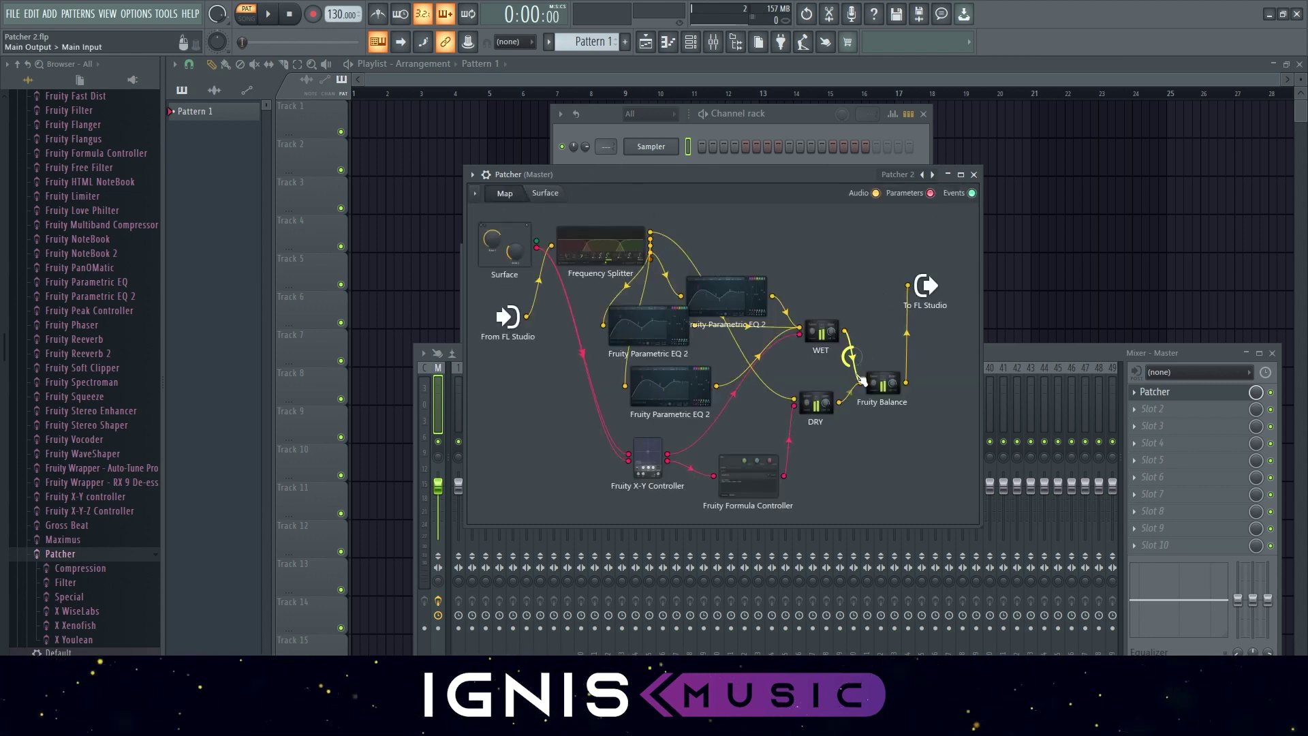
click(818, 404)
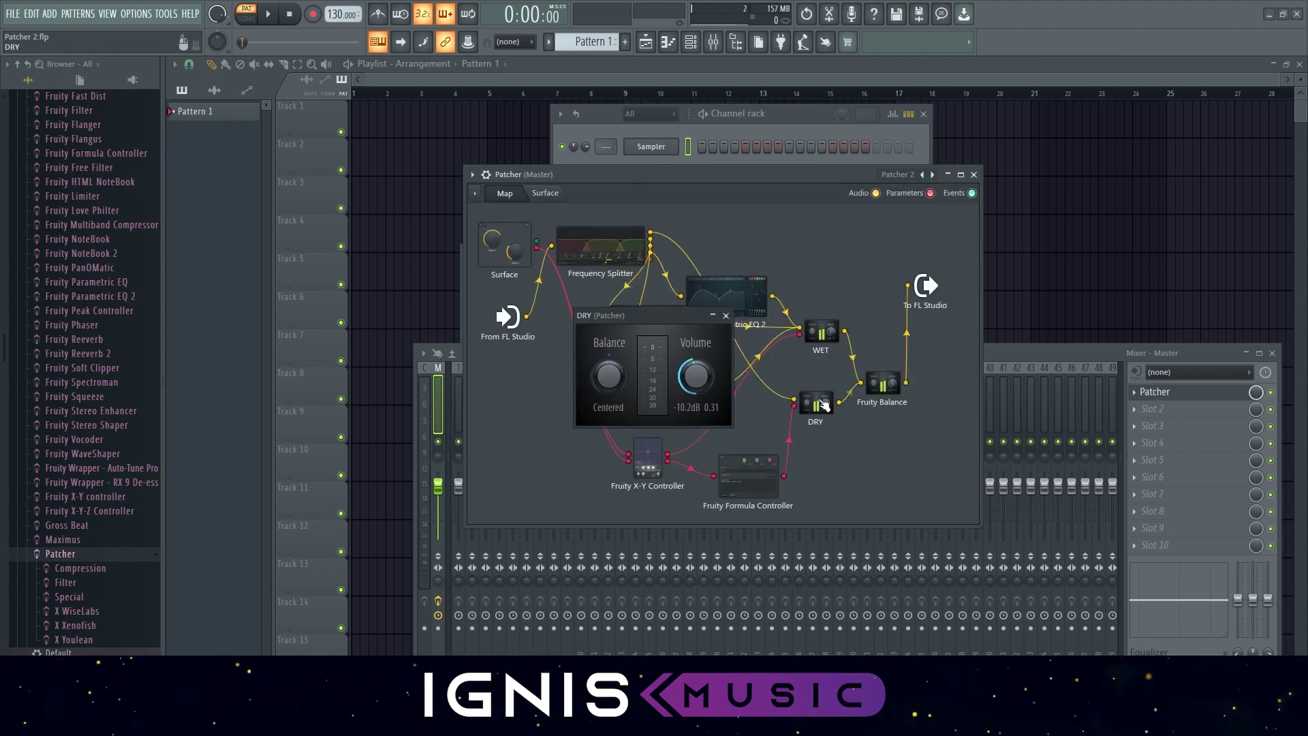
click(833, 329)
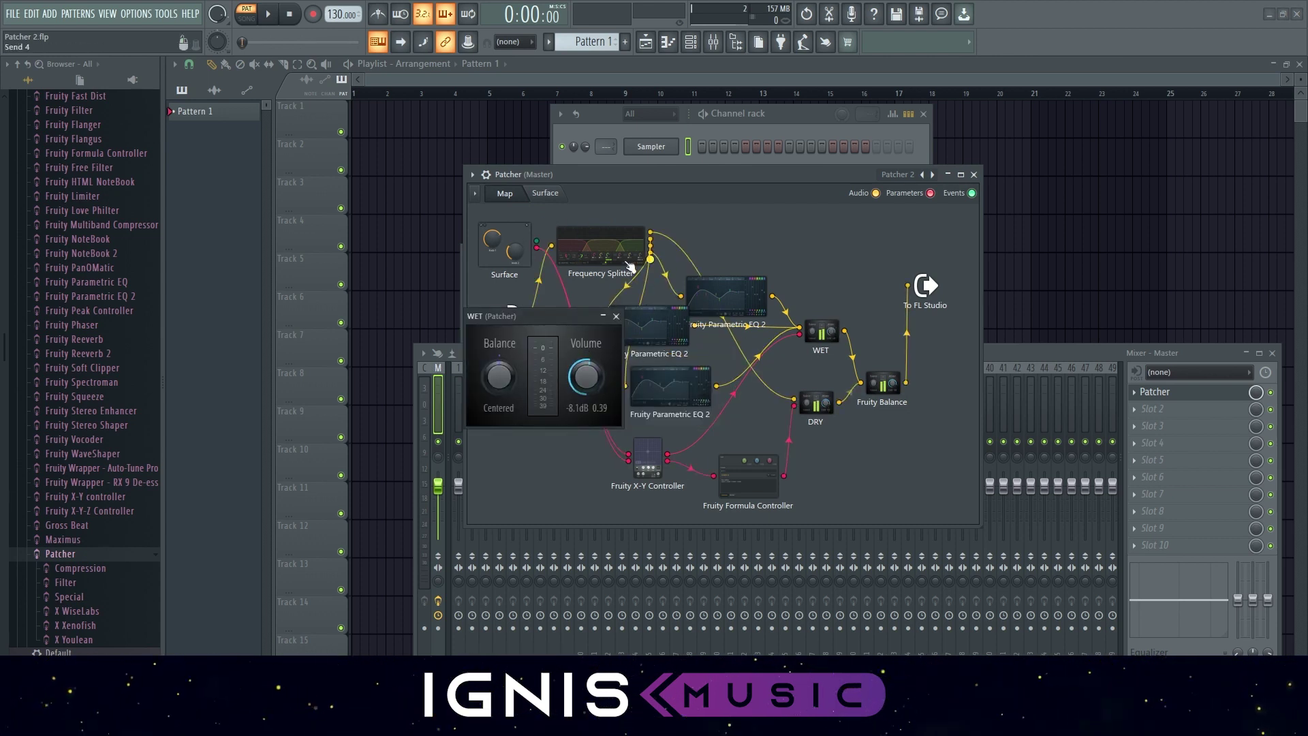
click(545, 194)
drag(704, 311, 704, 361)
click(505, 192)
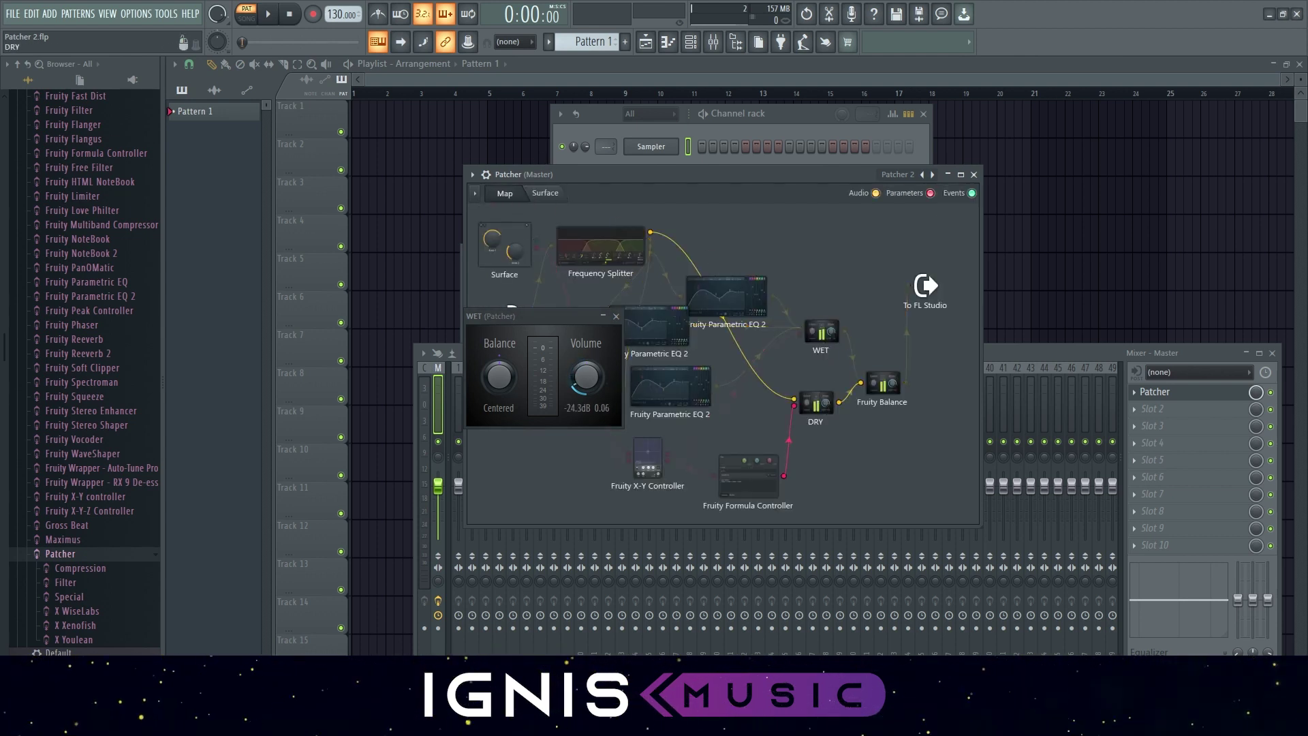
click(815, 403)
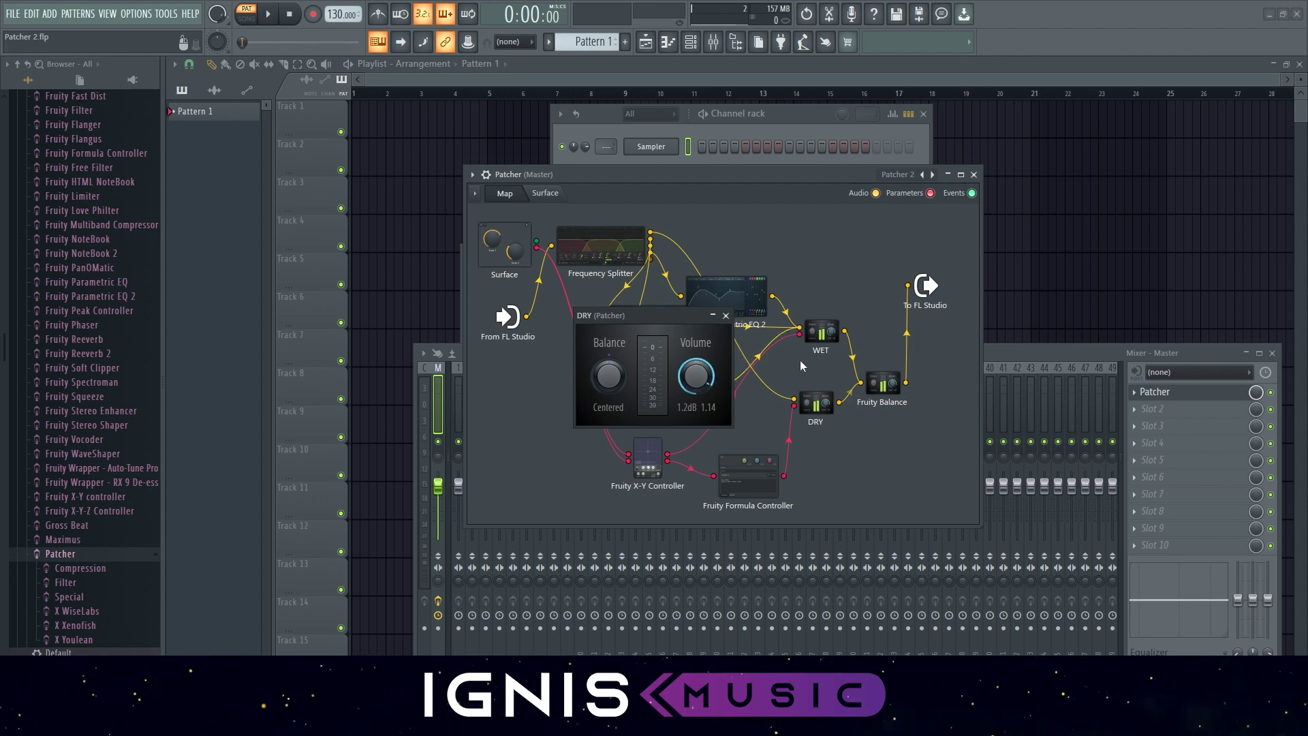
click(726, 317)
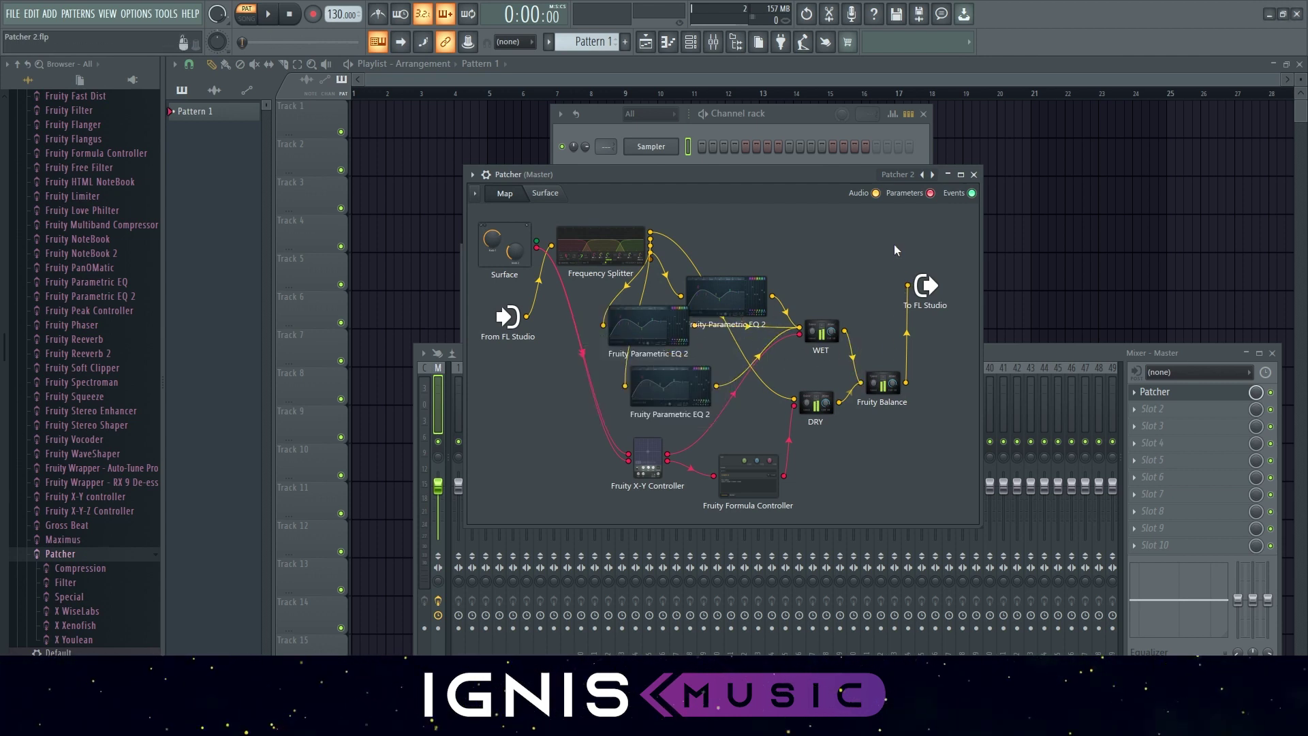